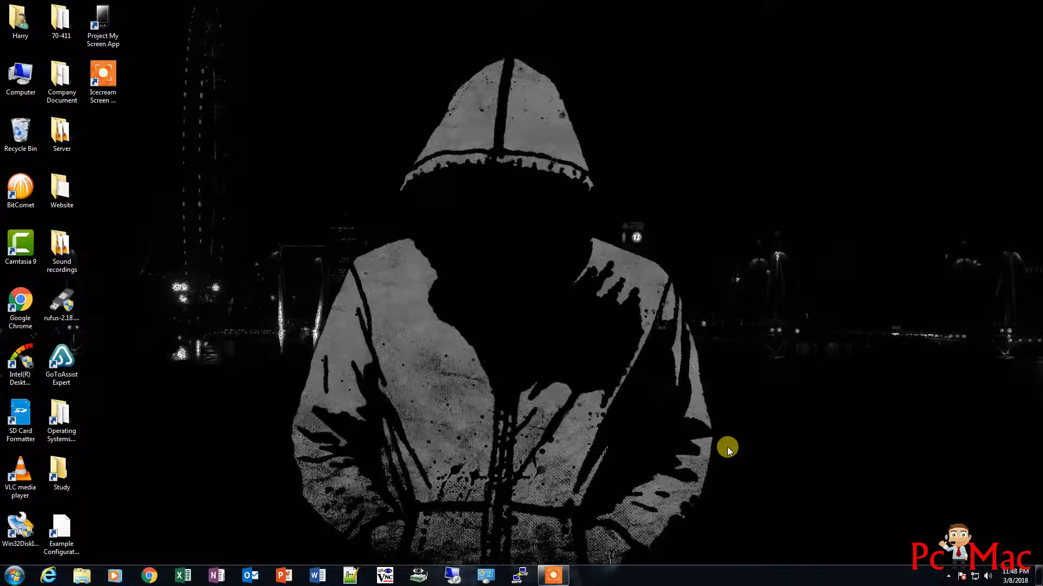
# Launch Kodi from the Windows Start menu
pyautogui.press('super')
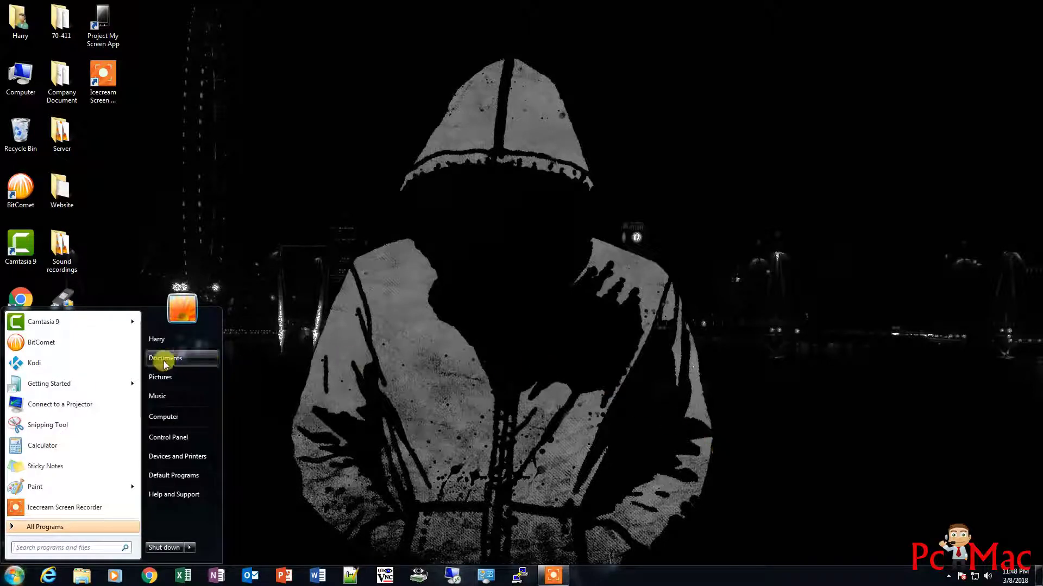
pyautogui.click(87, 371)
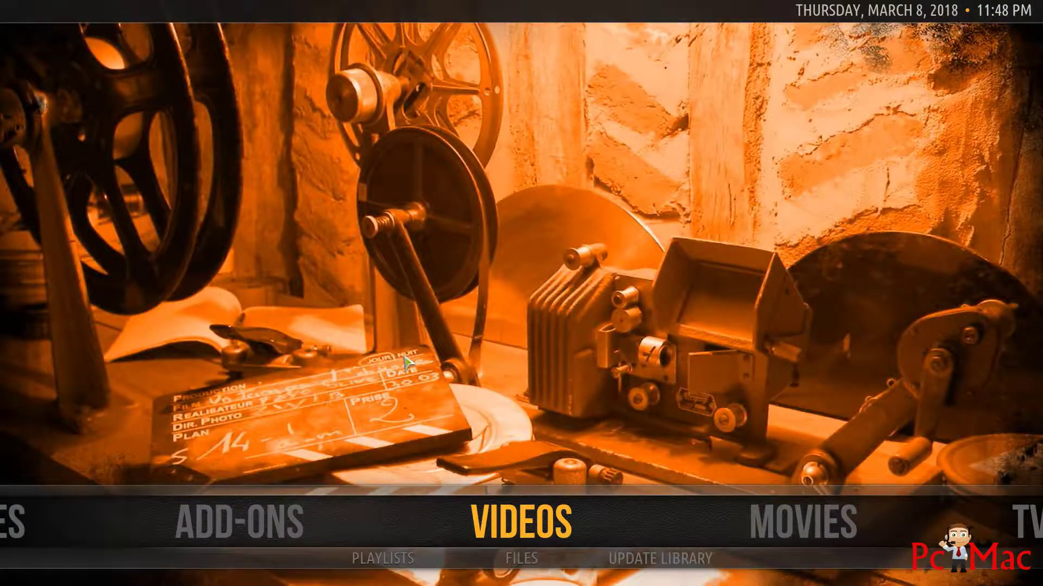
# Move along the home menu to Settings and open Kodi's settings window
pyautogui.press('Left')
pyautogui.press('Right')
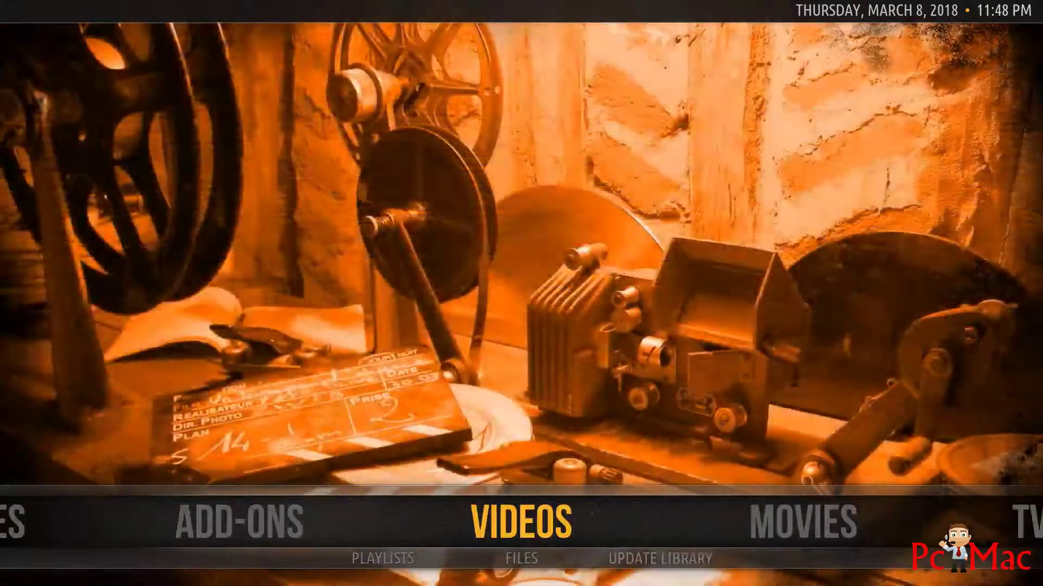
pyautogui.press('Left')
pyautogui.press('Left')
pyautogui.press('Right')
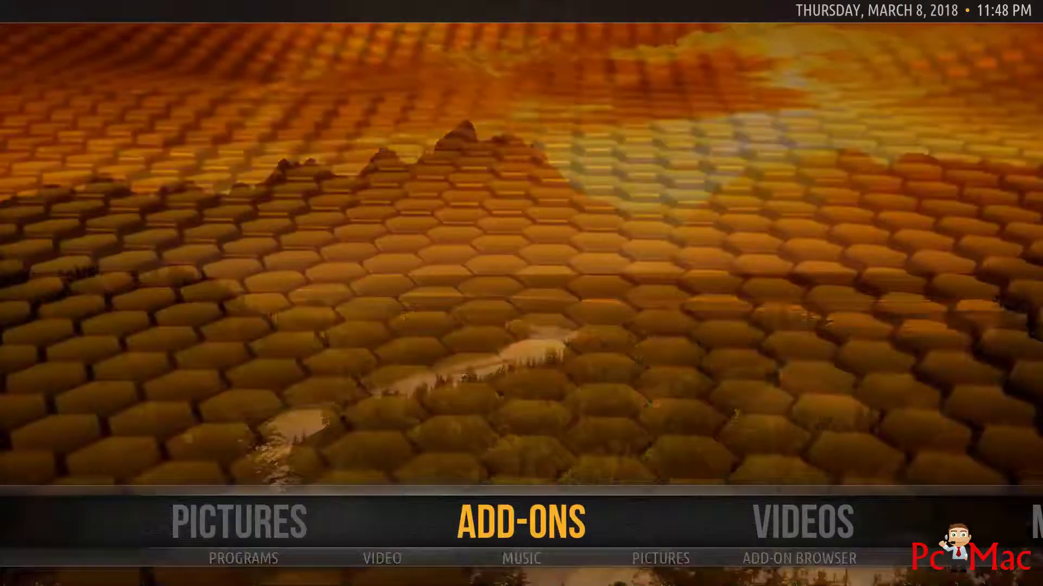
pyautogui.press('Right')
pyautogui.press('Right')
pyautogui.press('Right')
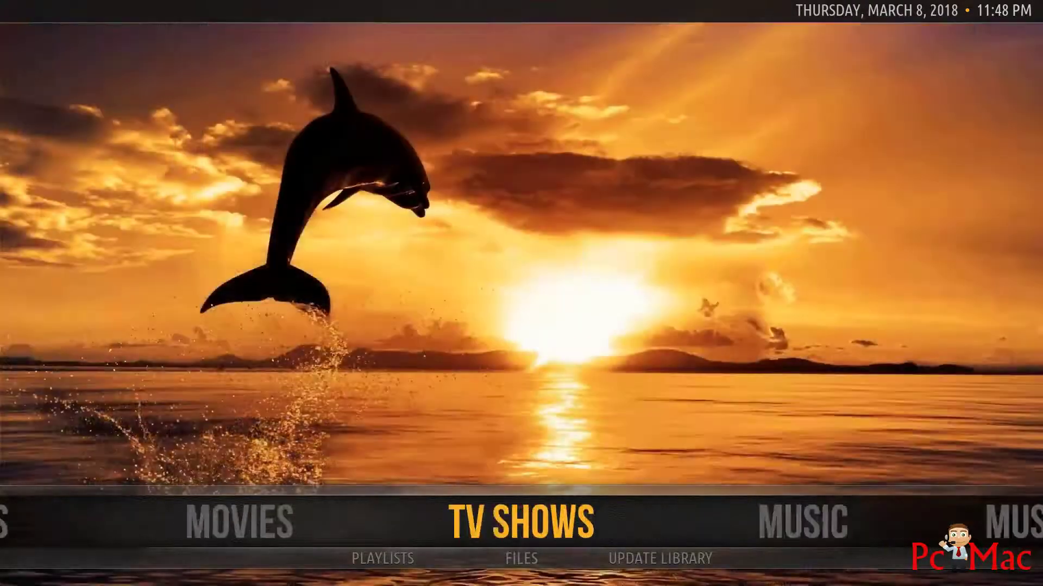
pyautogui.press('Right')
pyautogui.press('Right')
pyautogui.press('Right')
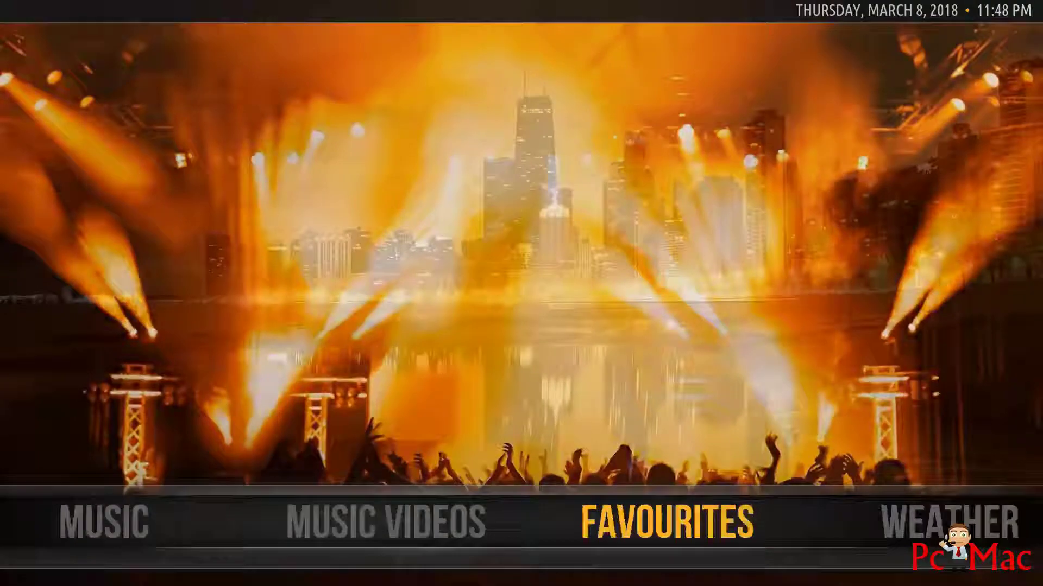
pyautogui.press('Right')
pyautogui.press('Right')
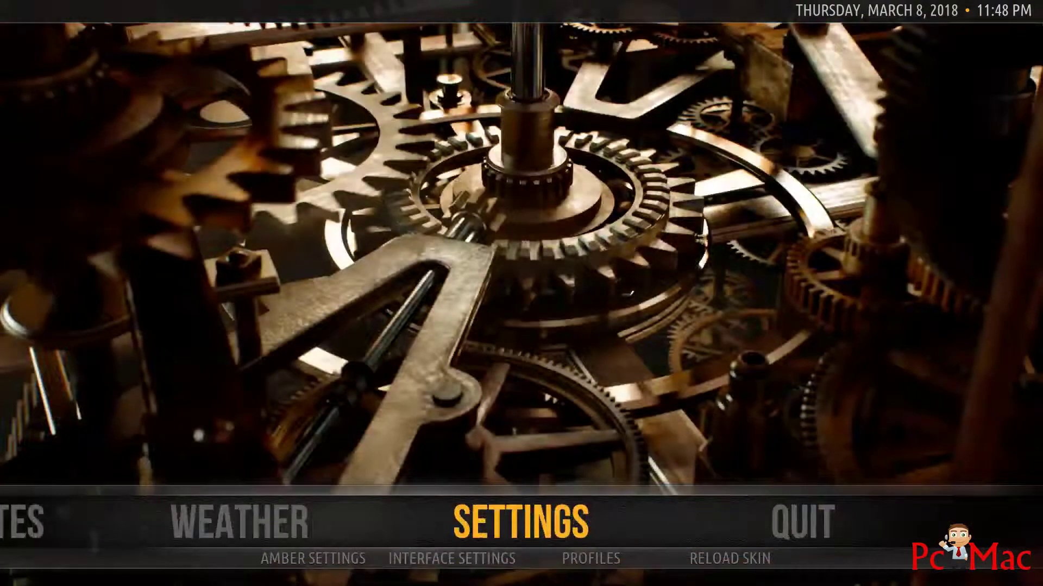
pyautogui.press('Return')
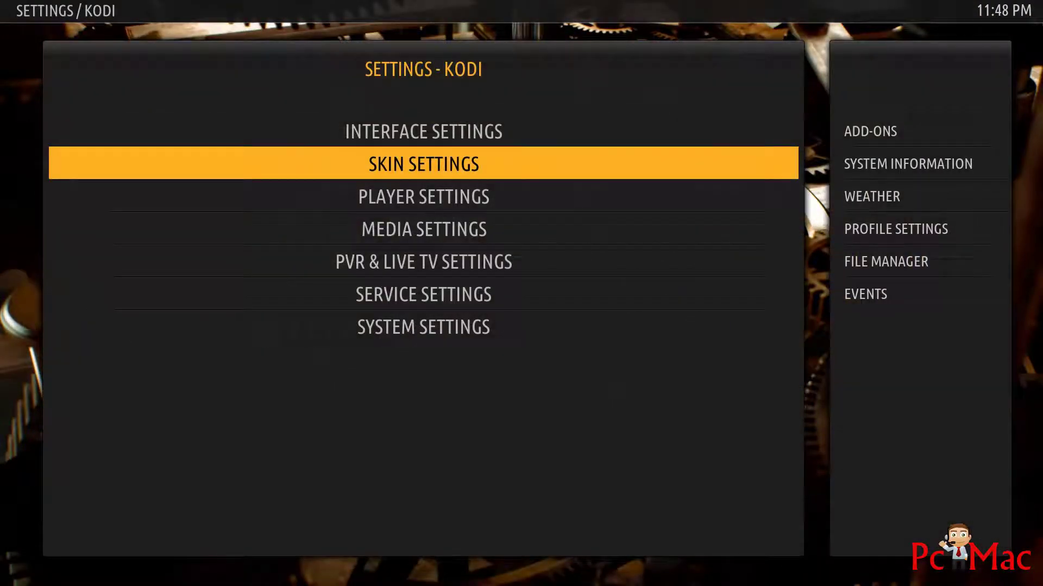
# Open File Manager from Settings with the Add source entry focused
pyautogui.press('Right')
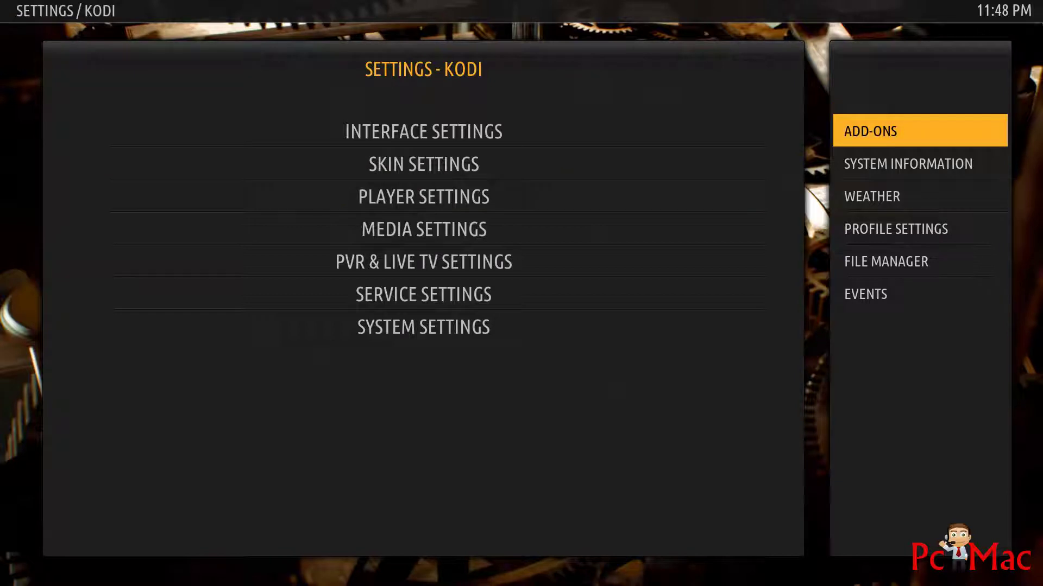
pyautogui.press('Down')
pyautogui.press('Down')
pyautogui.press('Down')
pyautogui.press('Down')
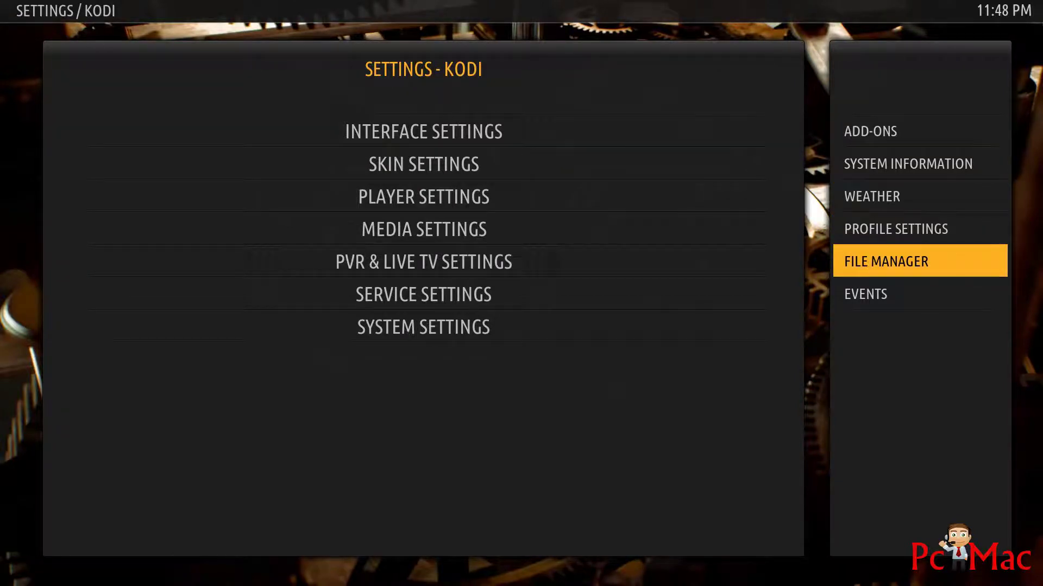
pyautogui.press('Return')
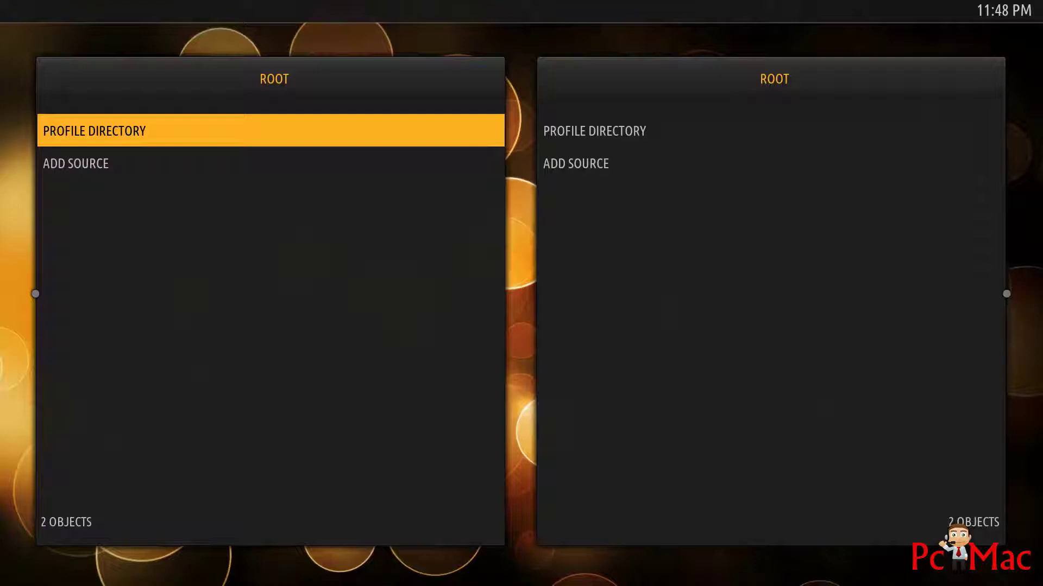
pyautogui.press('Down')
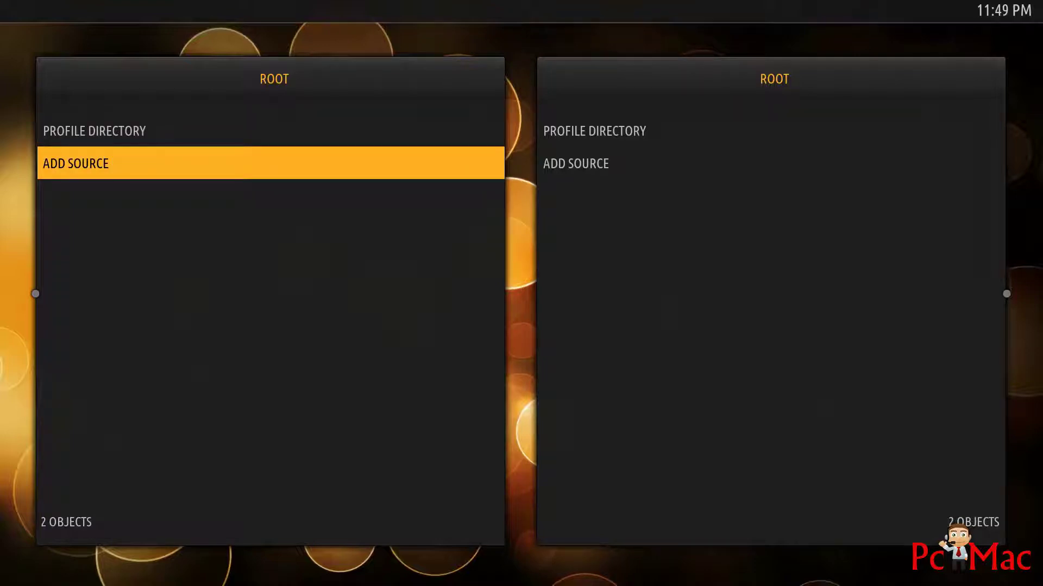
pyautogui.press('Return')
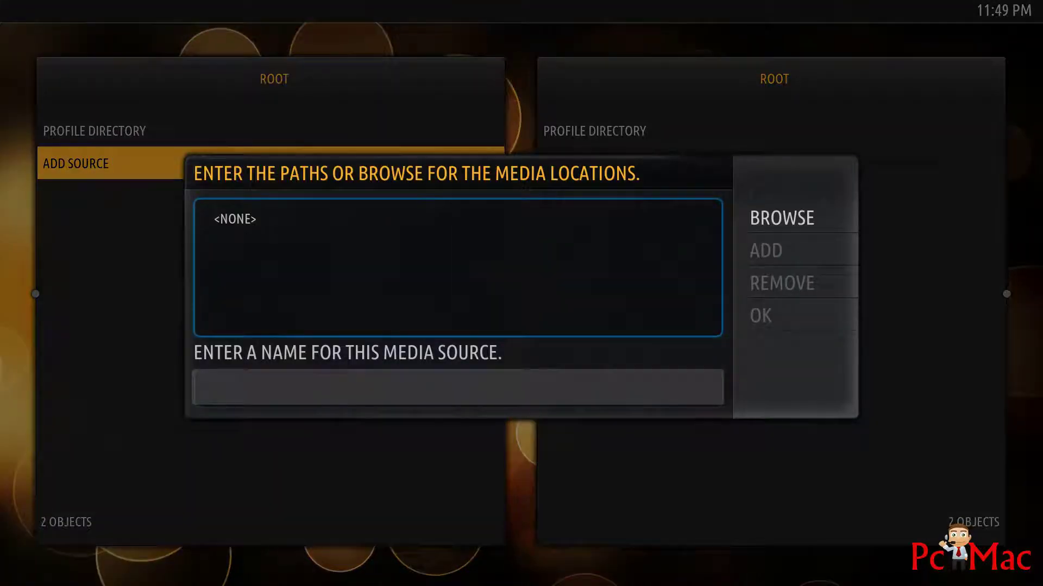
pyautogui.click(266, 226)
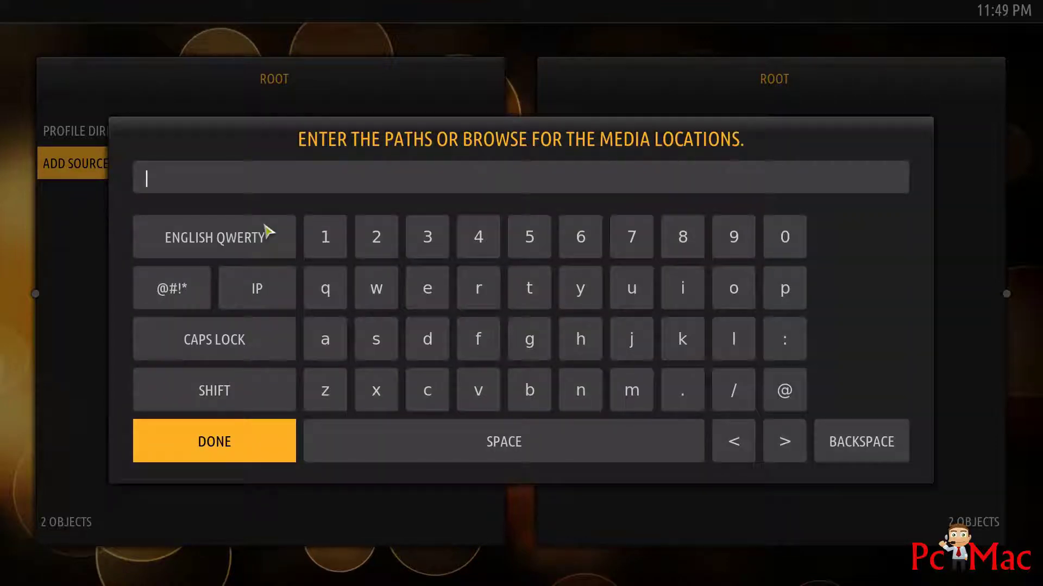
pyautogui.write('http://kdil')
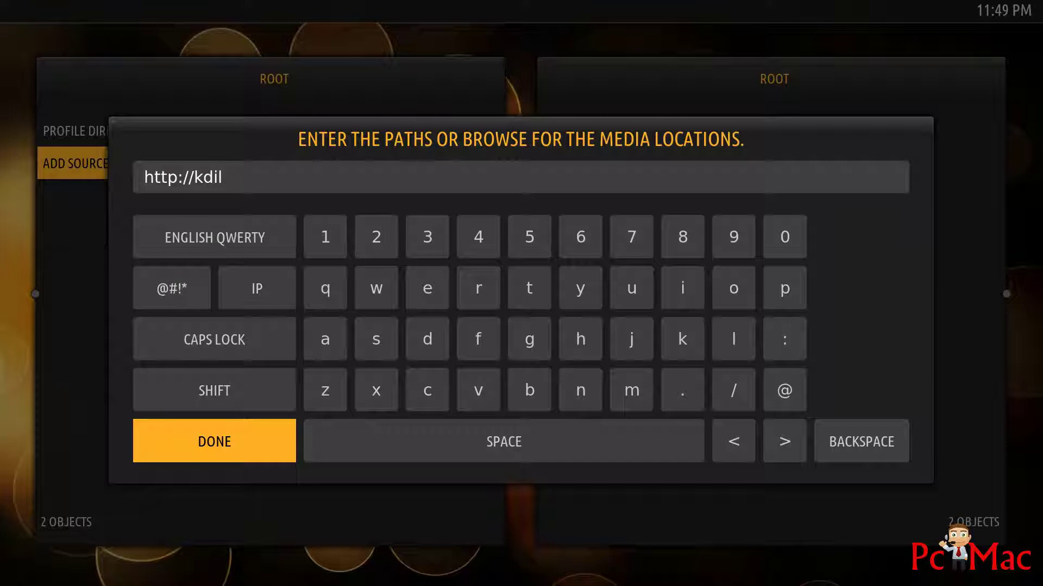
pyautogui.write('.co/repo/')
pyautogui.click(228, 440)
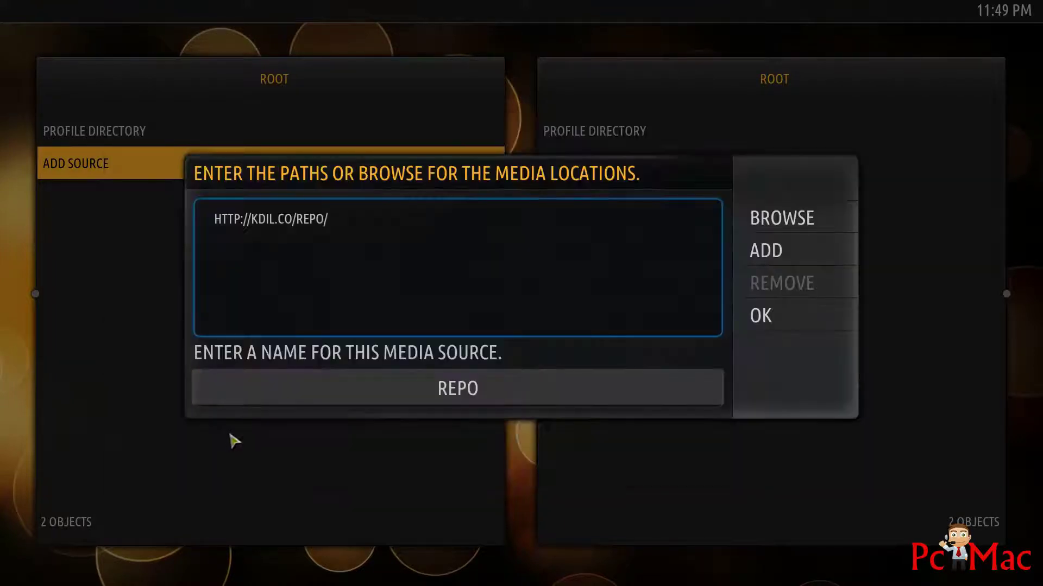
# Name the source Kodil, save it, and return to Settings
pyautogui.click(481, 396)
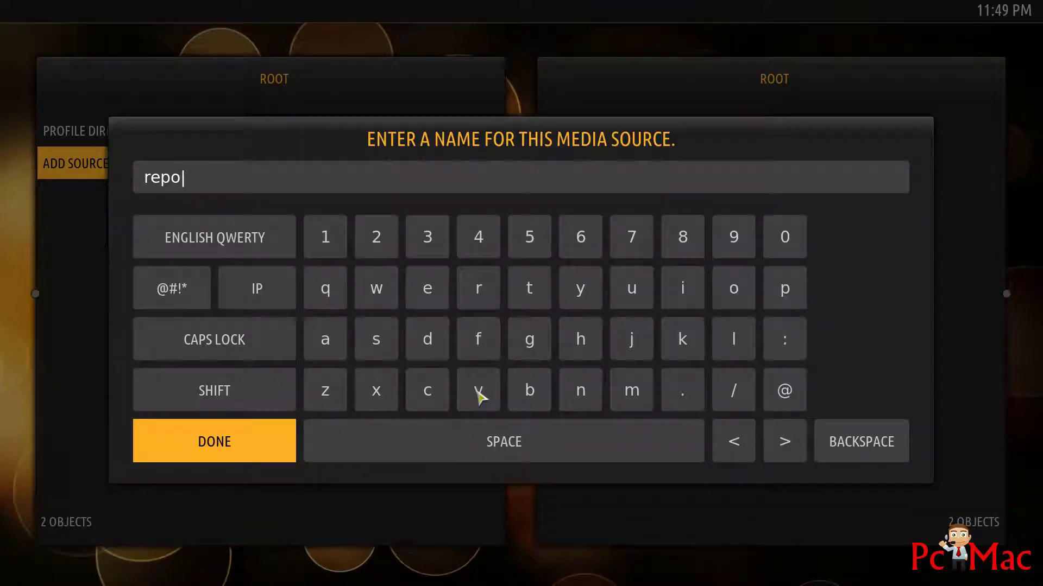
pyautogui.press('BackSpace')
pyautogui.press('BackSpace')
pyautogui.press('BackSpace')
pyautogui.press('BackSpace')
pyautogui.write('k')
pyautogui.press('BackSpace')
pyautogui.write('Kodil')
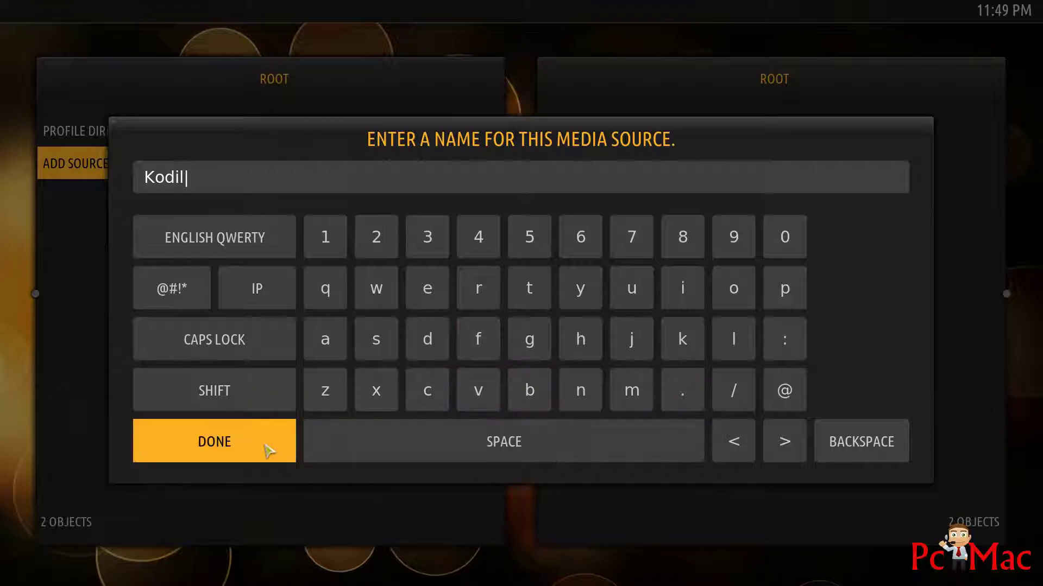
pyautogui.click(269, 444)
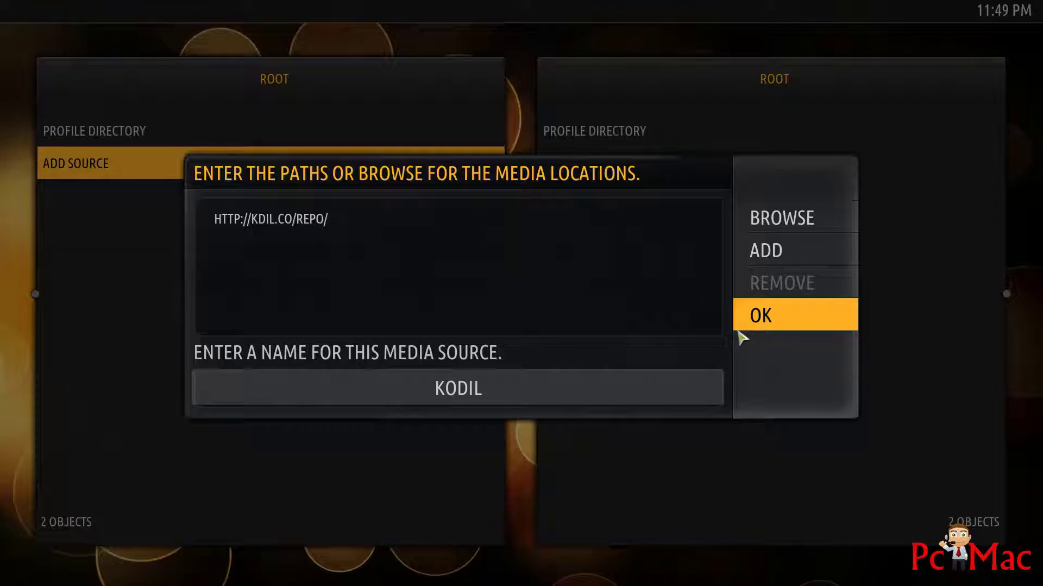
pyautogui.click(755, 320)
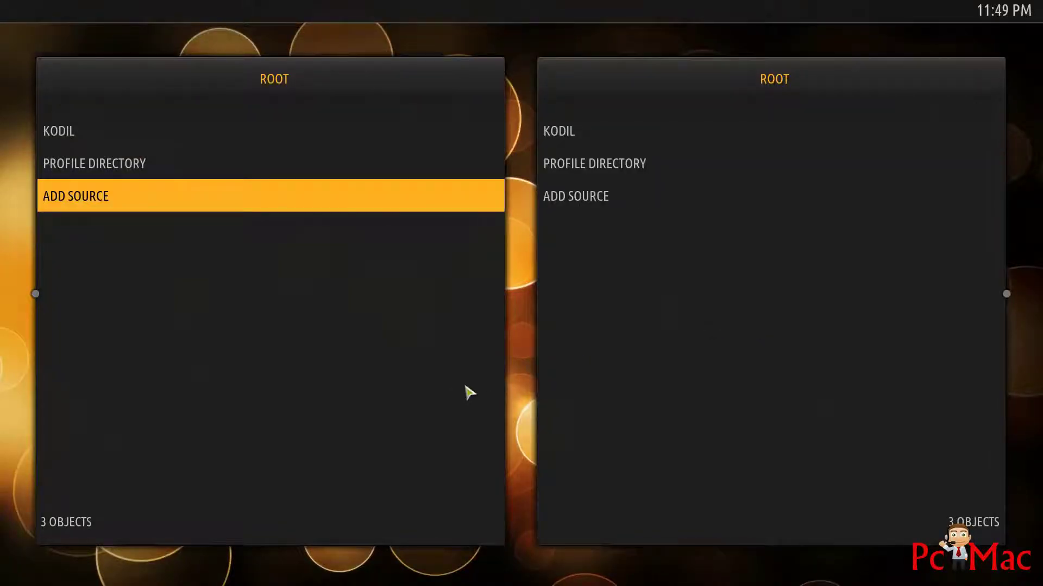
pyautogui.press('Escape')
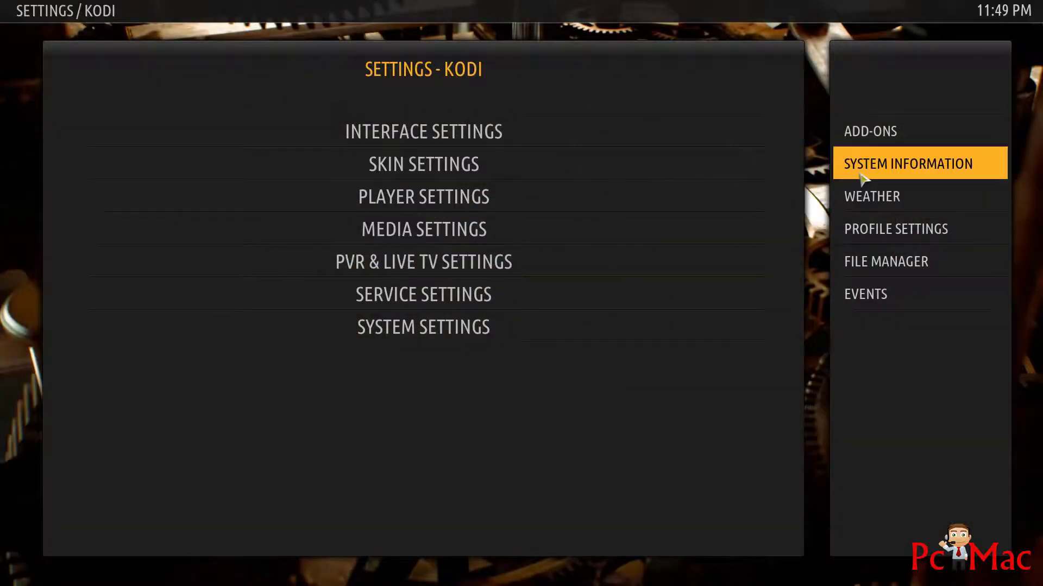
# Install the kodisrael repository from KODIL.ZIP in the Kodil source
pyautogui.click(875, 141)
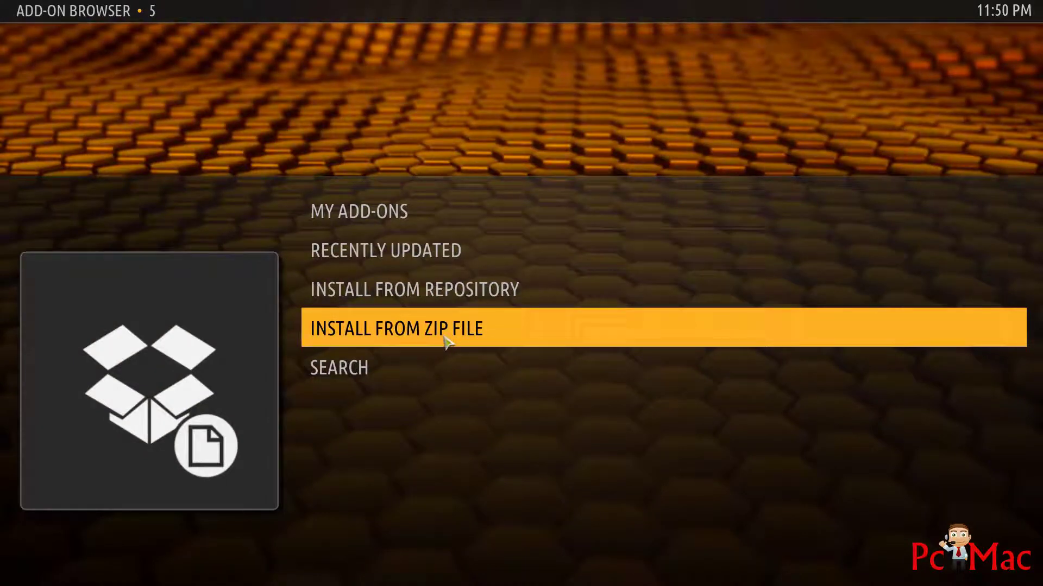
pyautogui.click(446, 341)
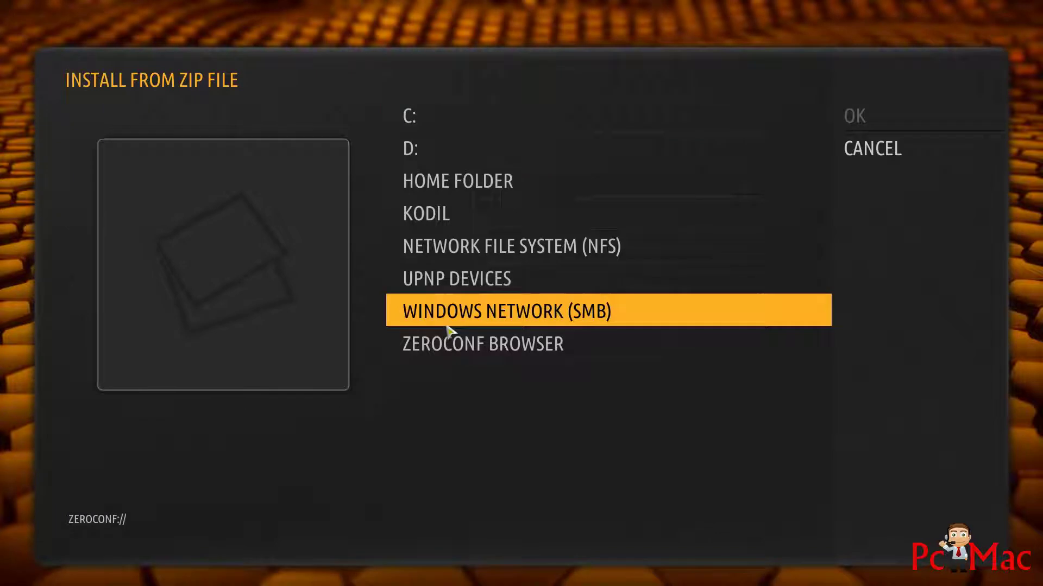
pyautogui.click(448, 223)
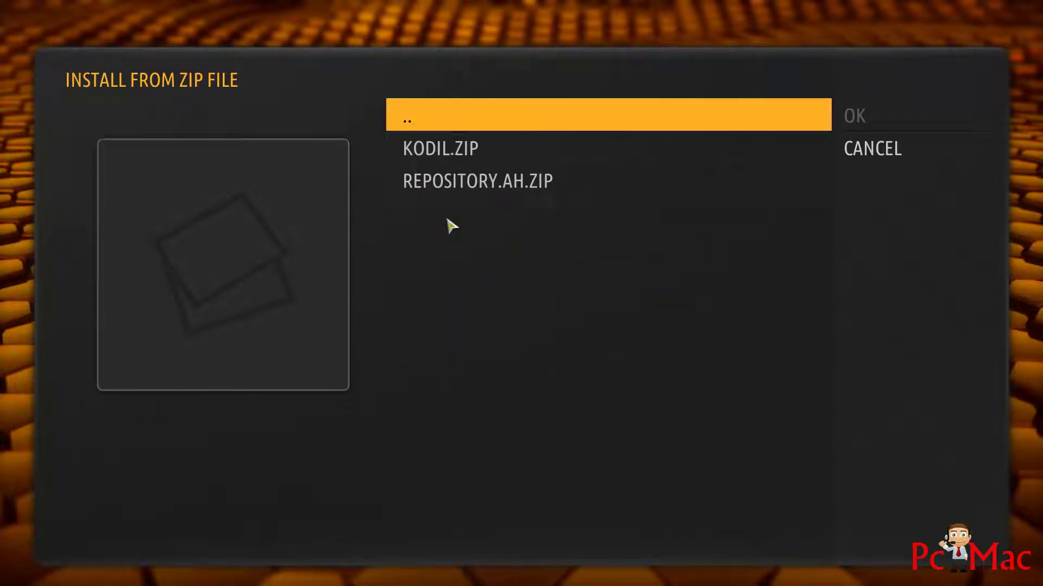
pyautogui.click(451, 157)
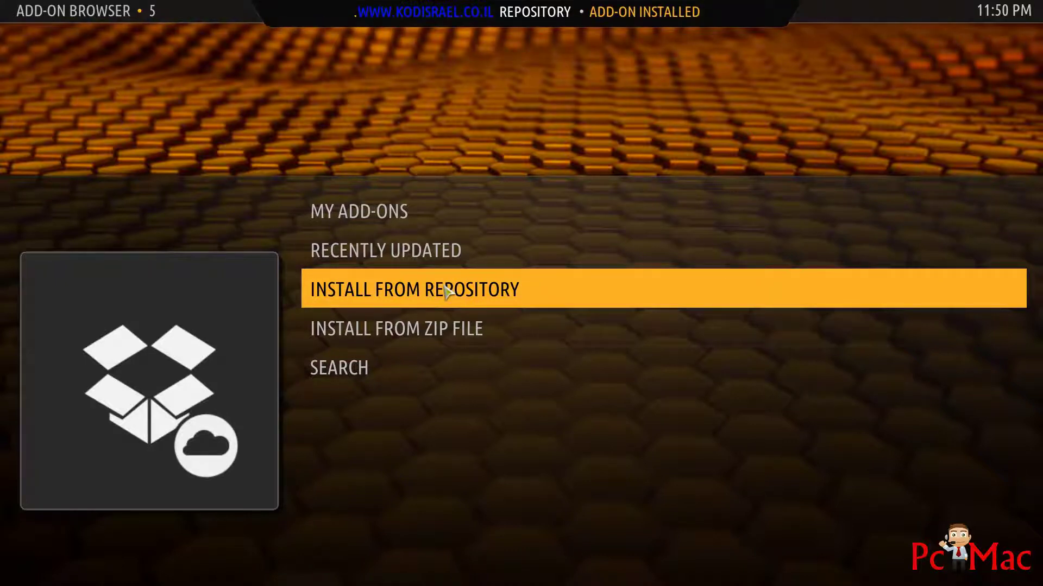
# Open Video add-ons in the official Kodi Add-on repository
pyautogui.click(442, 291)
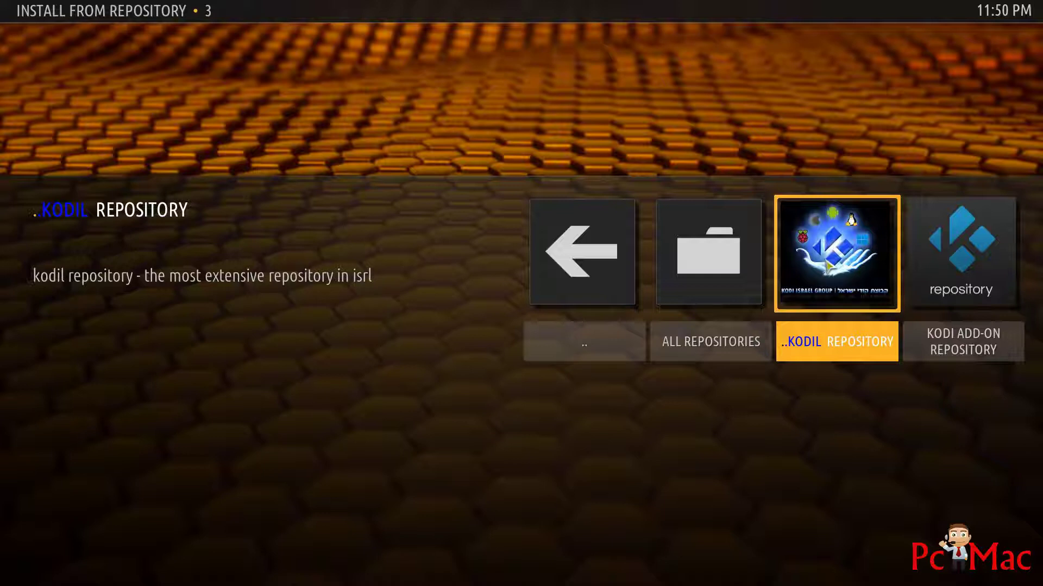
pyautogui.click(960, 270)
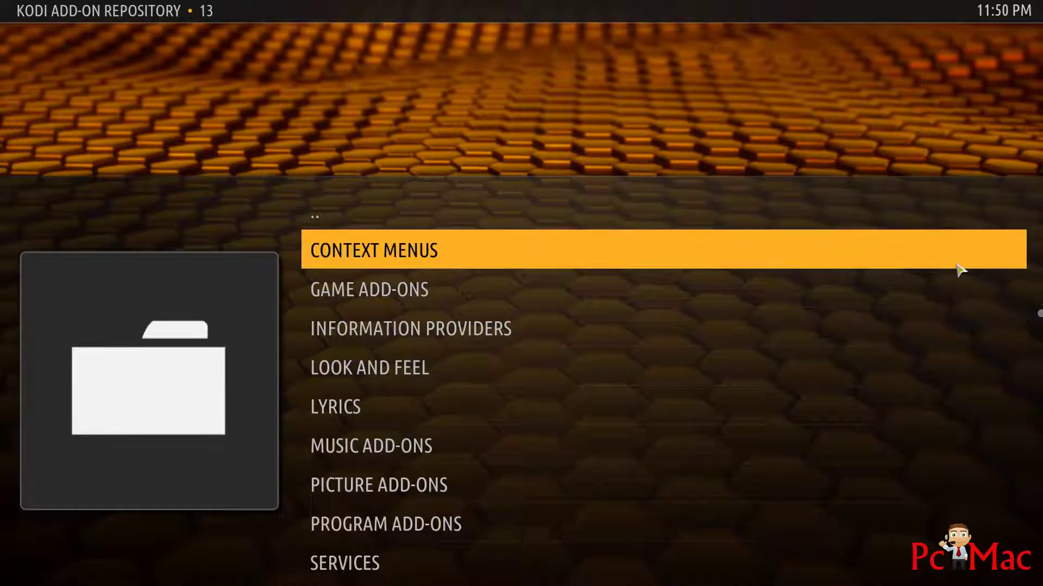
pyautogui.press('Down')
pyautogui.press('Down')
pyautogui.press('Down')
pyautogui.press('Down')
pyautogui.press('Down')
pyautogui.press('Down')
pyautogui.press('Down')
pyautogui.press('Down')
pyautogui.press('Down')
pyautogui.press('Down')
pyautogui.press('Down')
pyautogui.press('Down')
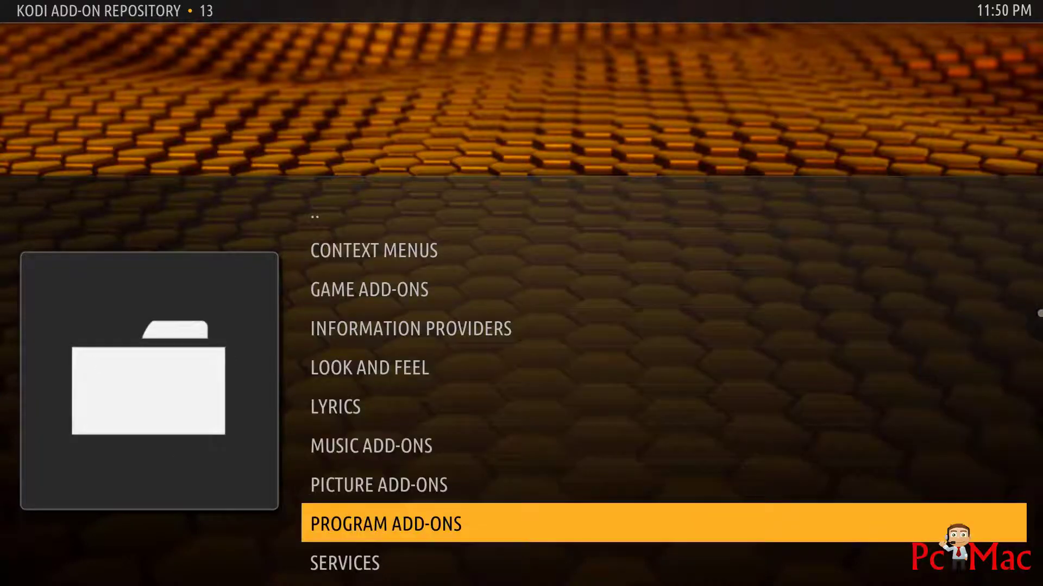
pyautogui.press('Up')
pyautogui.press('Up')
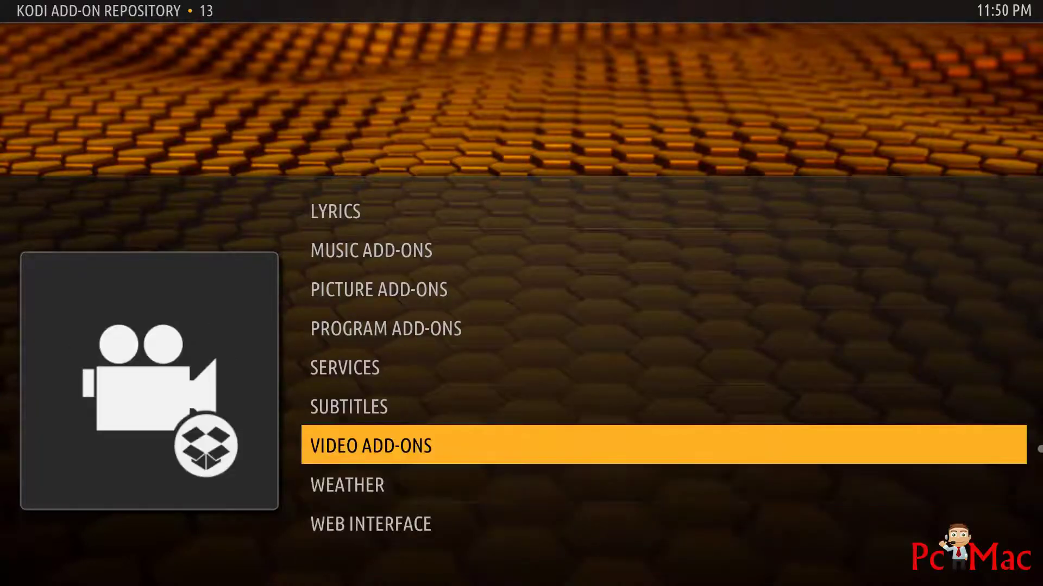
pyautogui.press('Return')
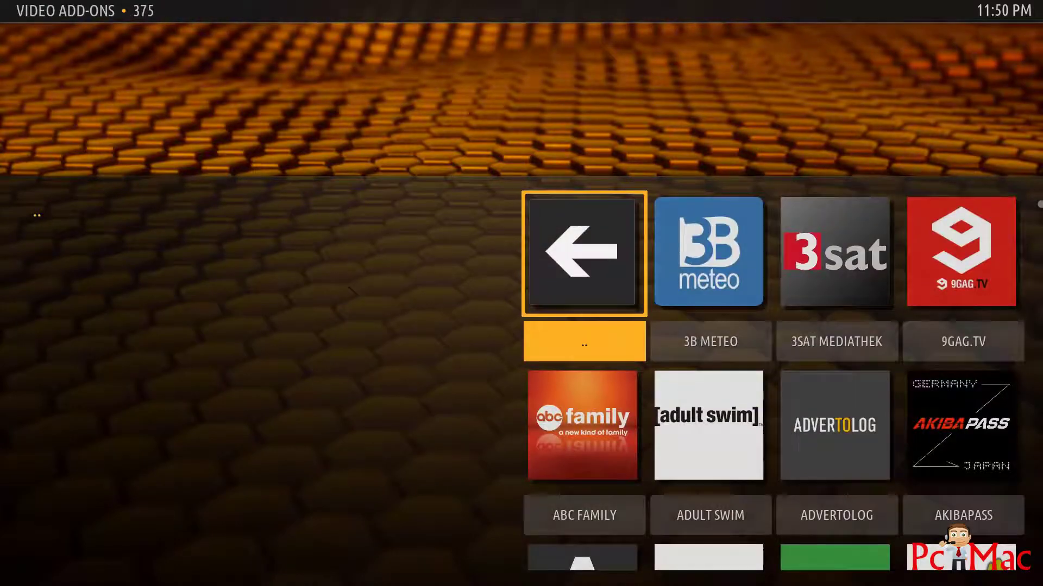
# Install the 9GAG.TV add-on from Video add-ons, then leave the add-on browser
pyautogui.press('Right')
pyautogui.press('Right')
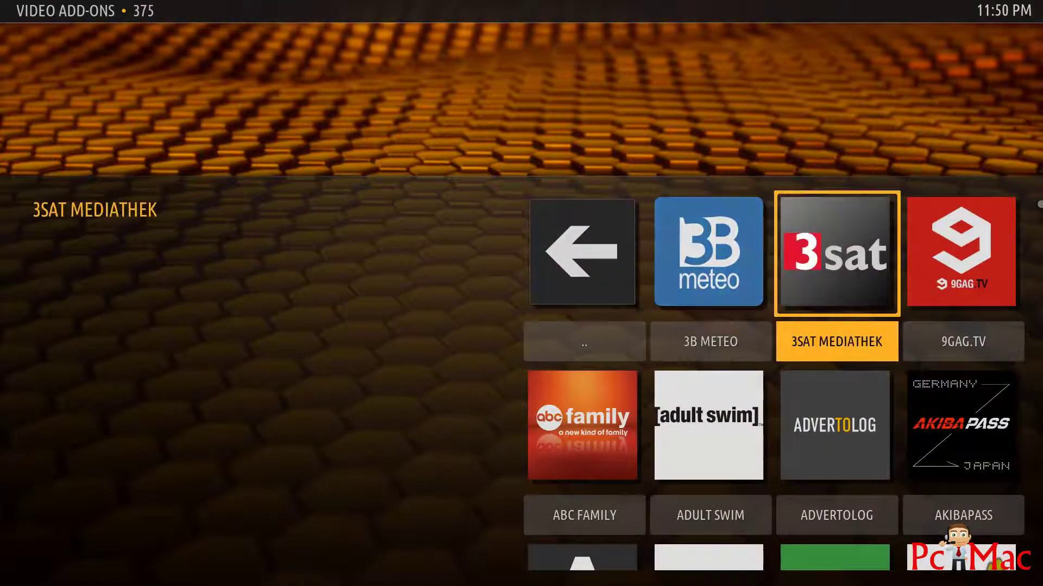
pyautogui.press('Right')
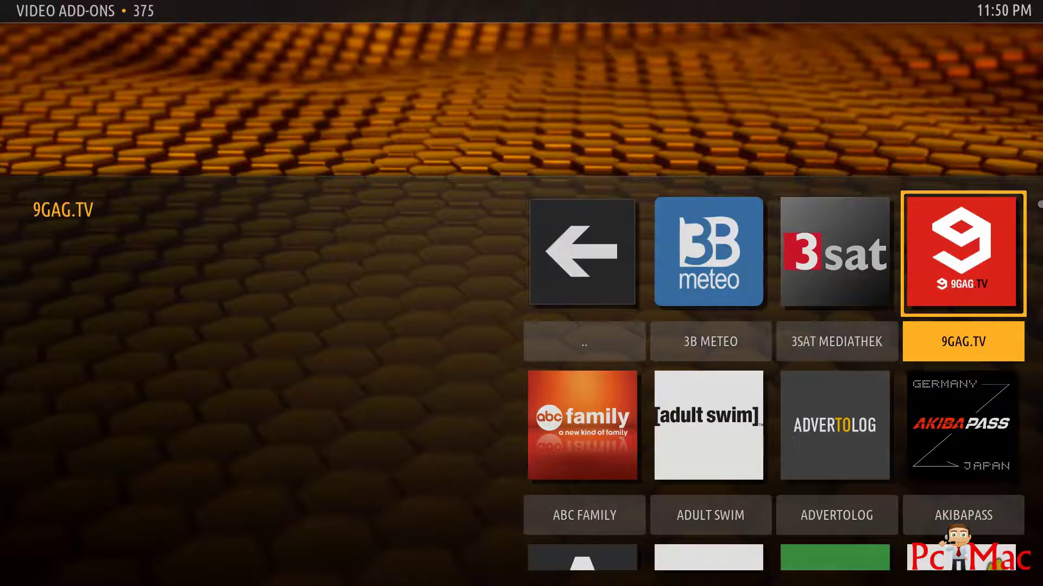
pyautogui.press('Return')
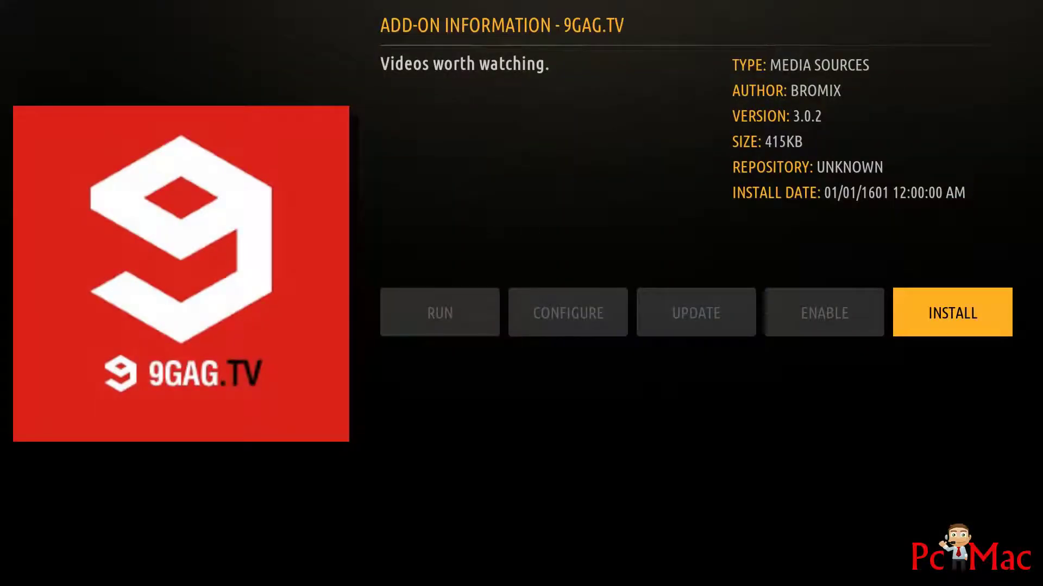
pyautogui.press('Escape')
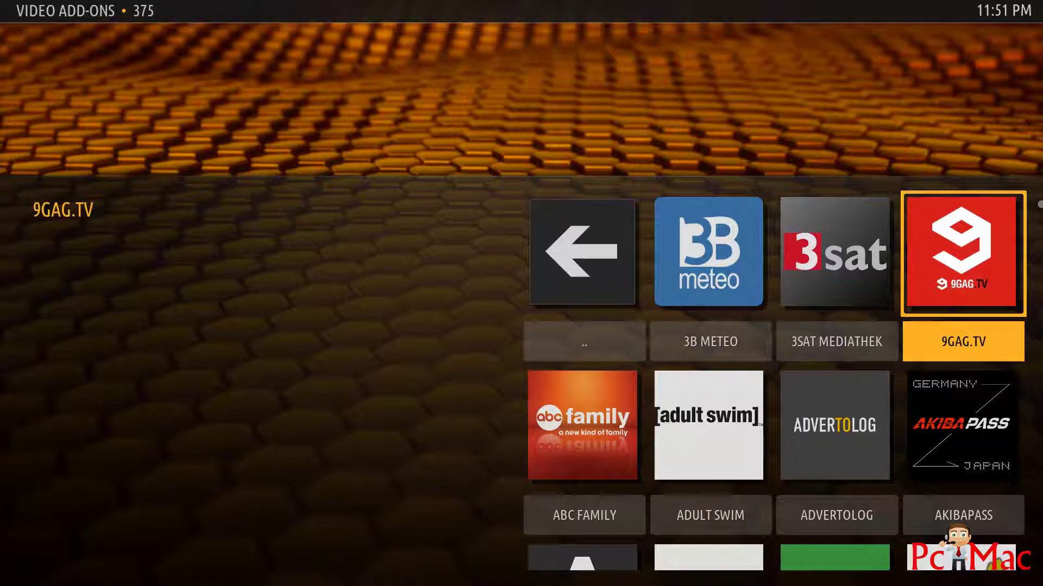
pyautogui.click(963, 426)
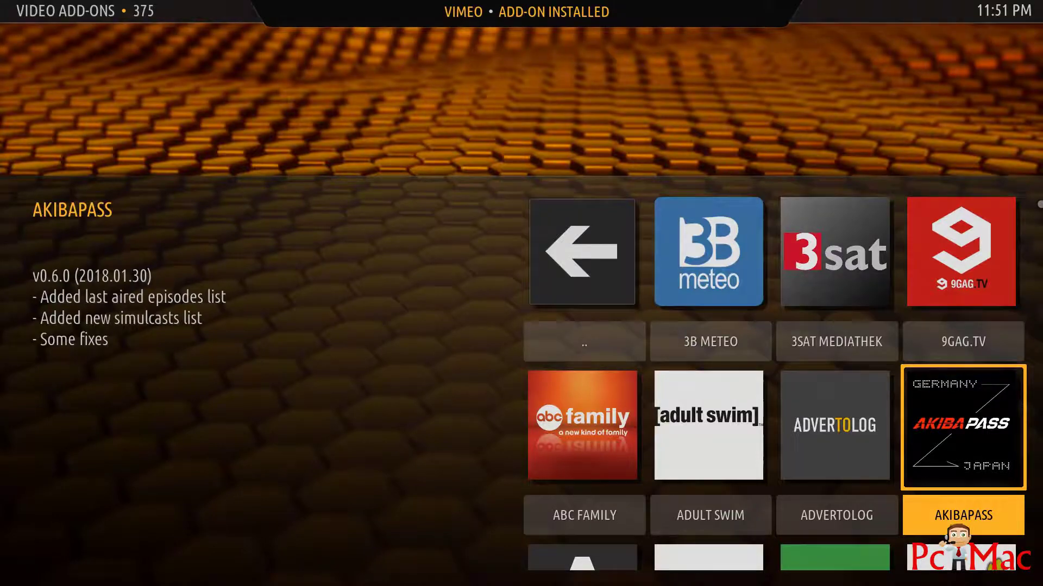
pyautogui.press('Down')
pyautogui.press('Down')
pyautogui.press('Down')
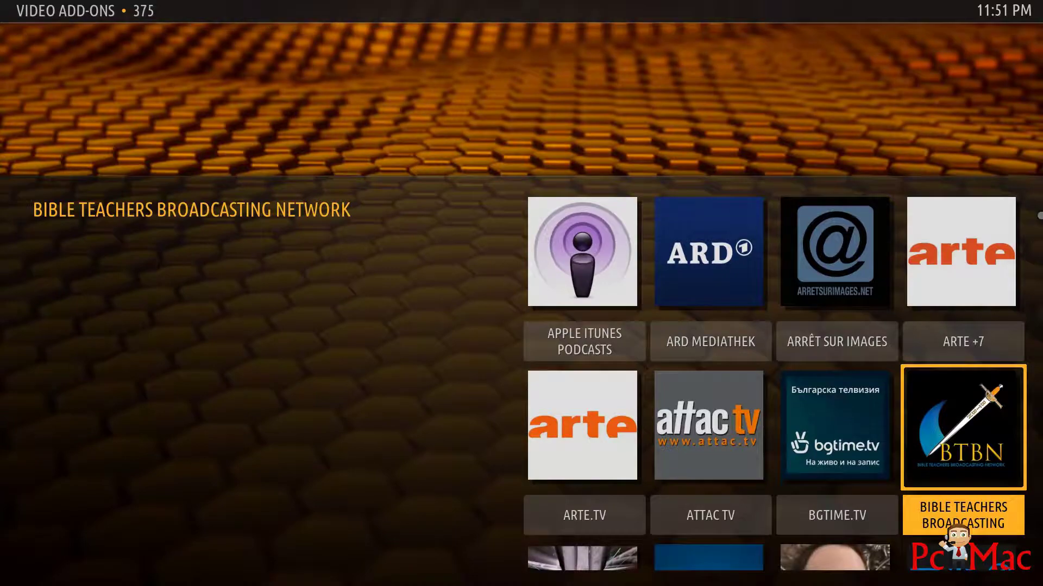
pyautogui.press('Escape')
pyautogui.press('Escape')
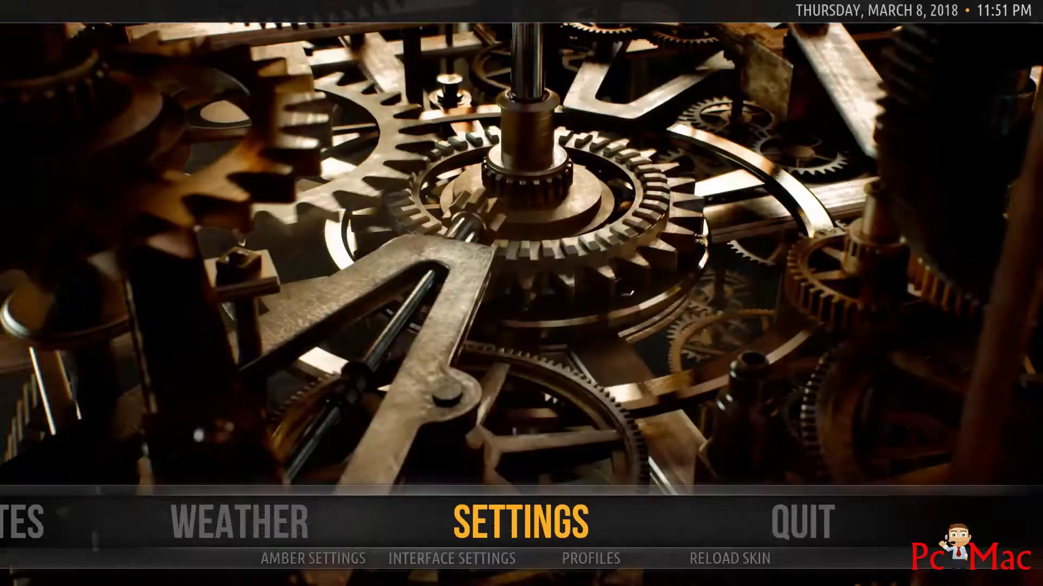
# Launch 9GAG.TV from the home Add-ons section and open its LATEST feed
pyautogui.press('Right')
pyautogui.press('Right')
pyautogui.press('Right')
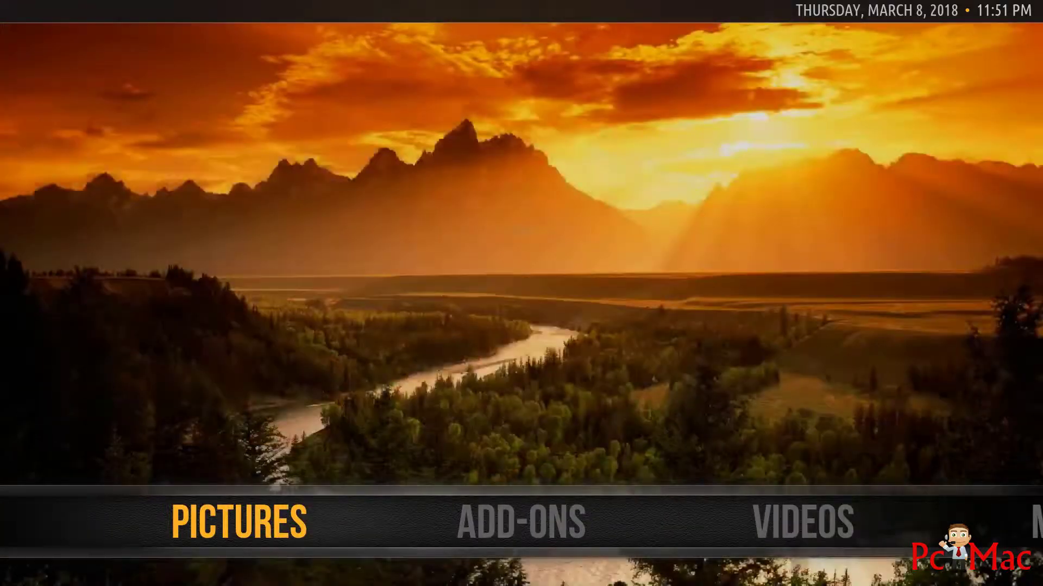
pyautogui.press('Right')
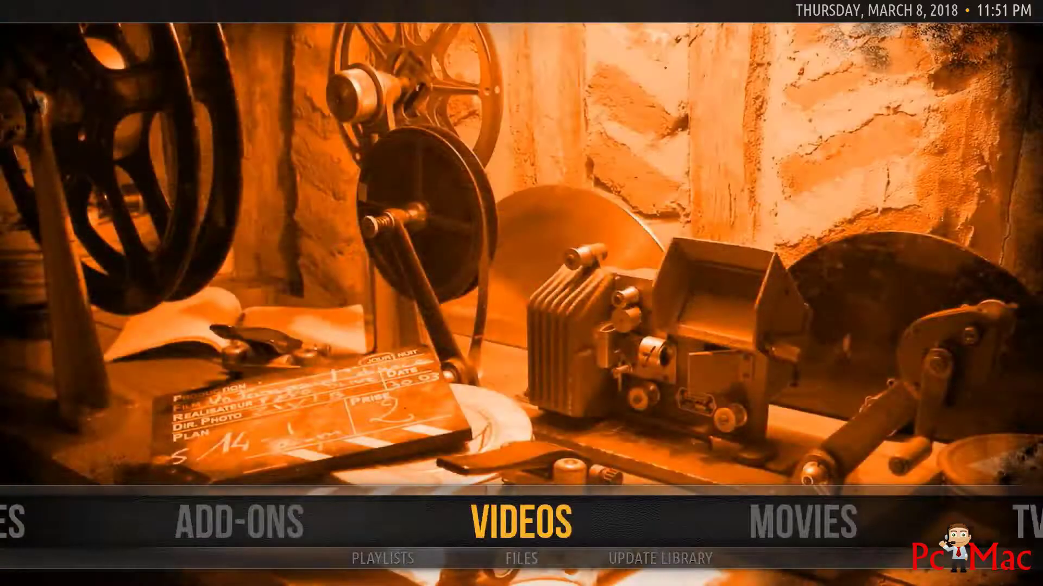
pyautogui.press('Left')
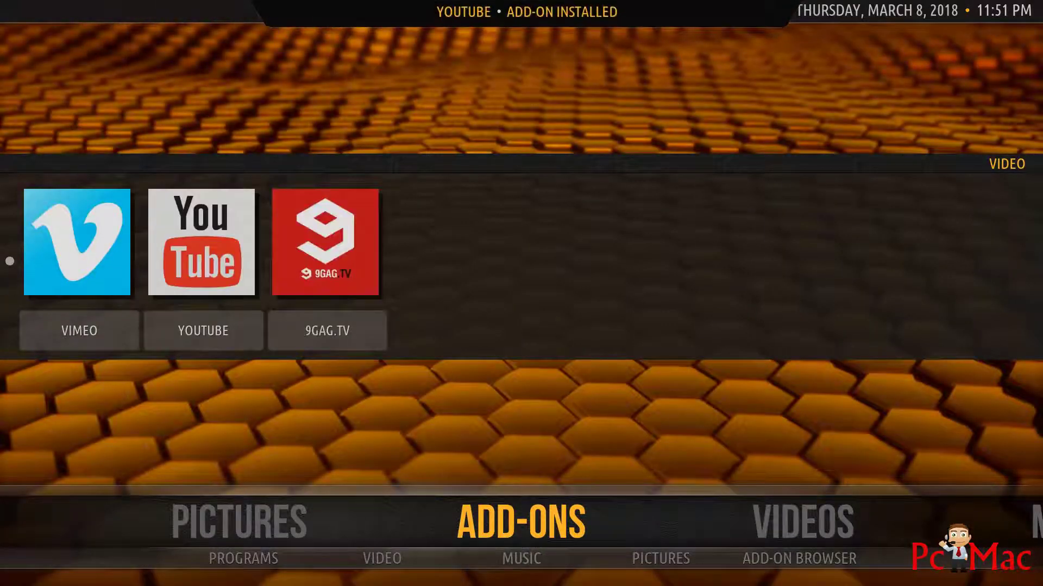
pyautogui.click(351, 213)
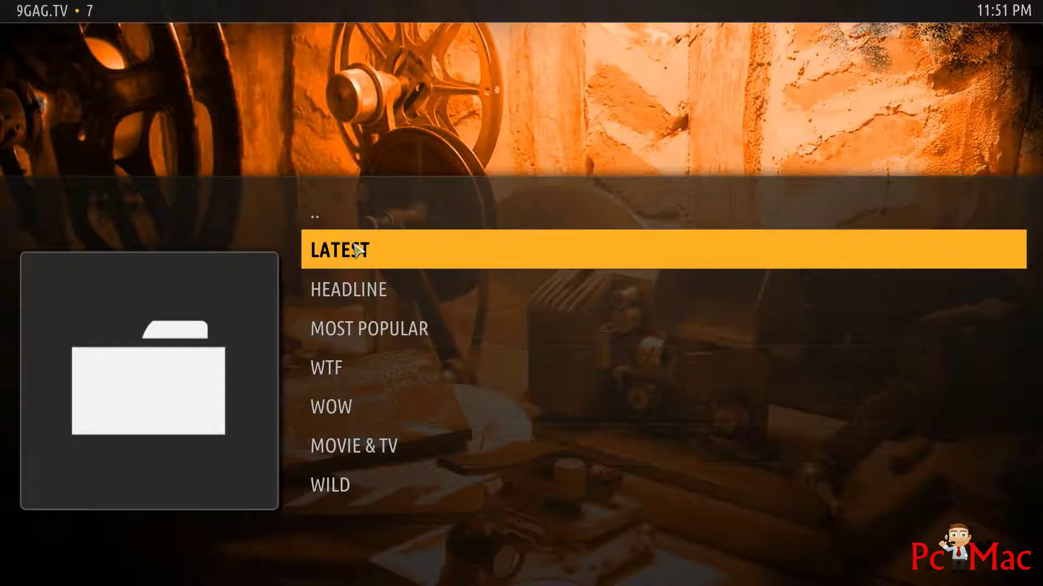
pyautogui.click(358, 250)
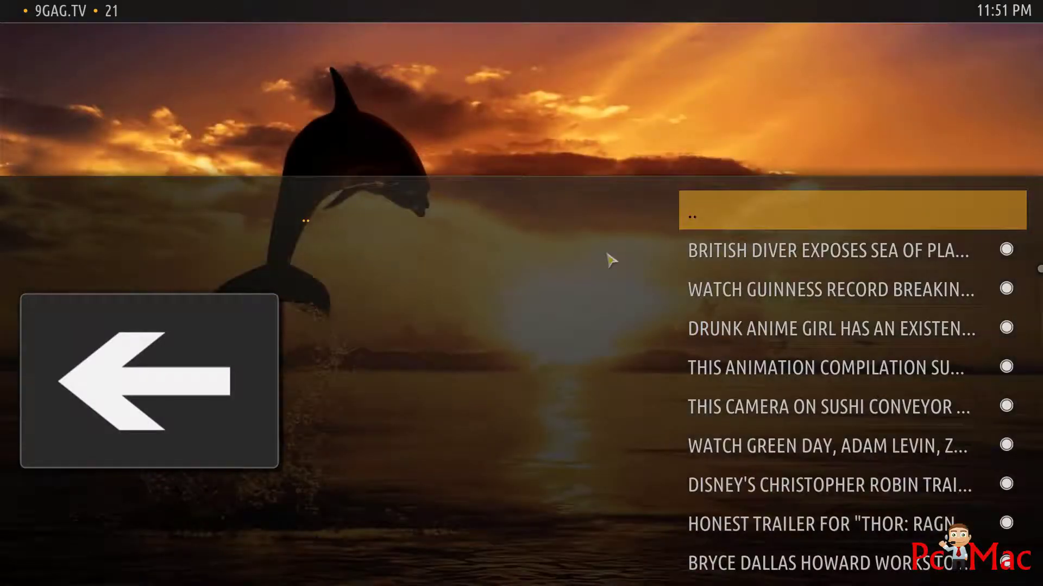
# Play the British Diver plastic video, then return to the list while it plays
pyautogui.click(760, 260)
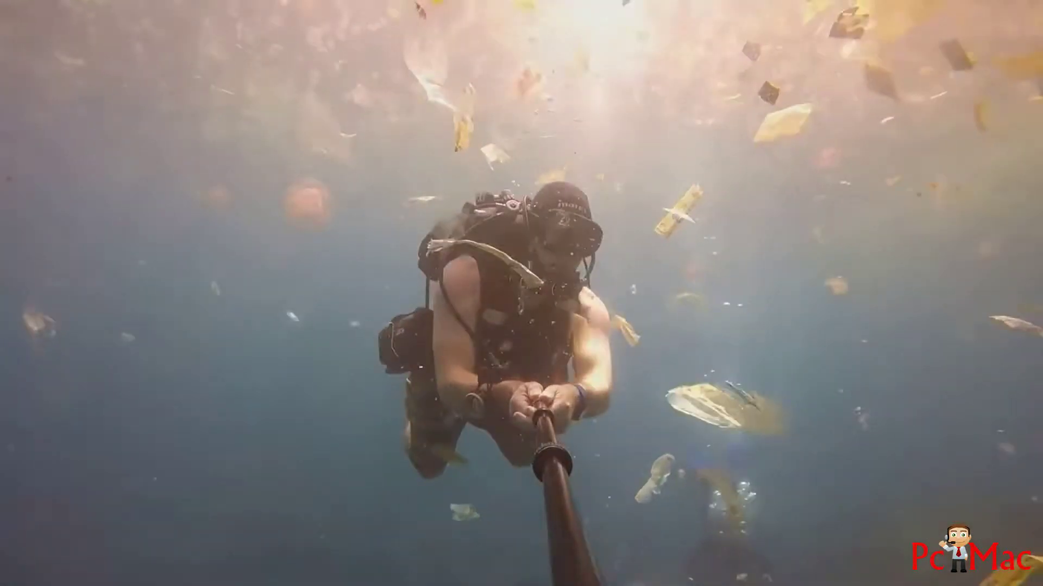
pyautogui.press('Escape')
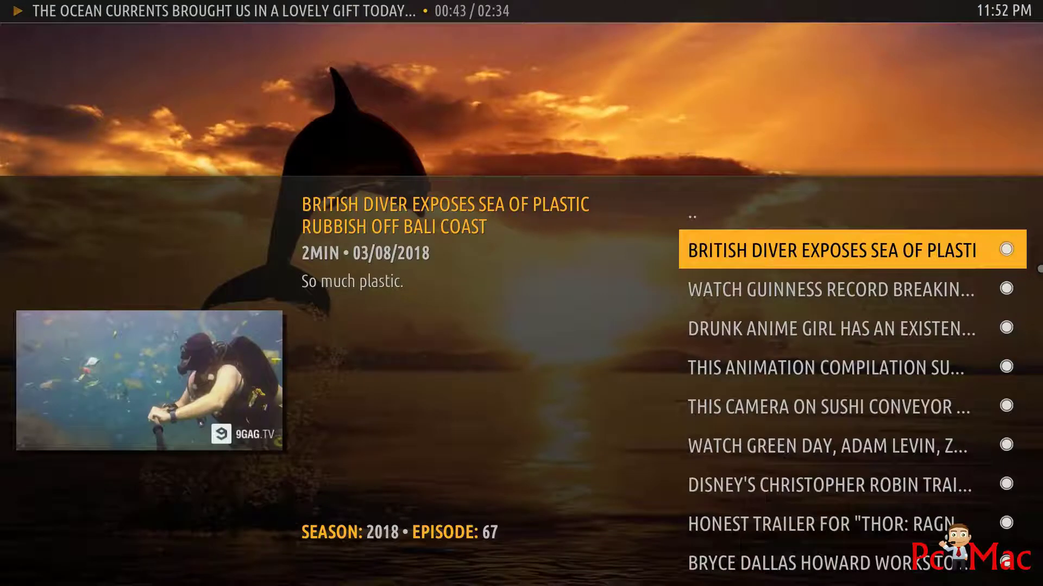
pyautogui.press('Up')
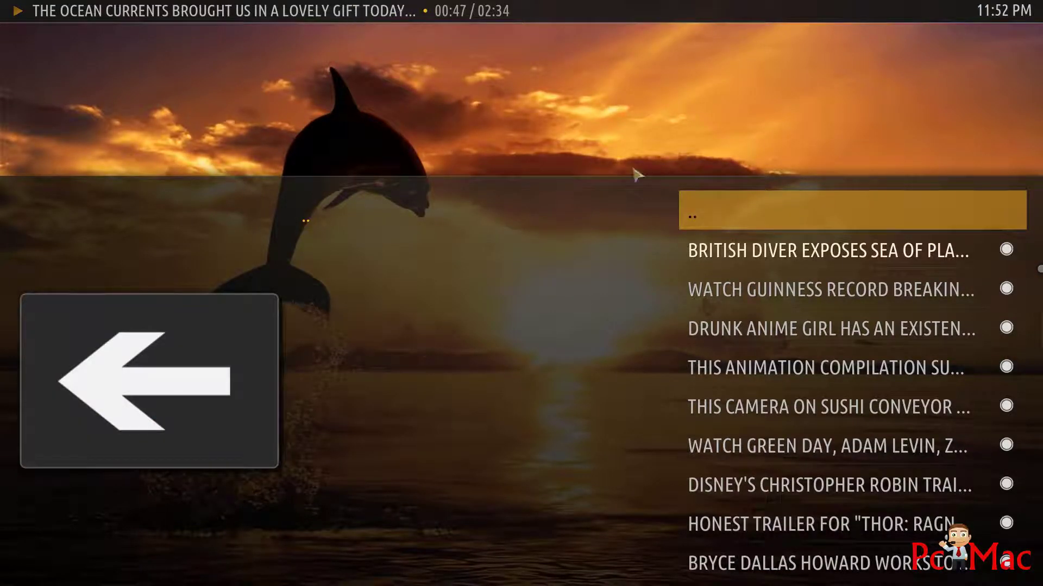
# Bring the diver video back full-screen and stop playback
pyautogui.click(869, 265)
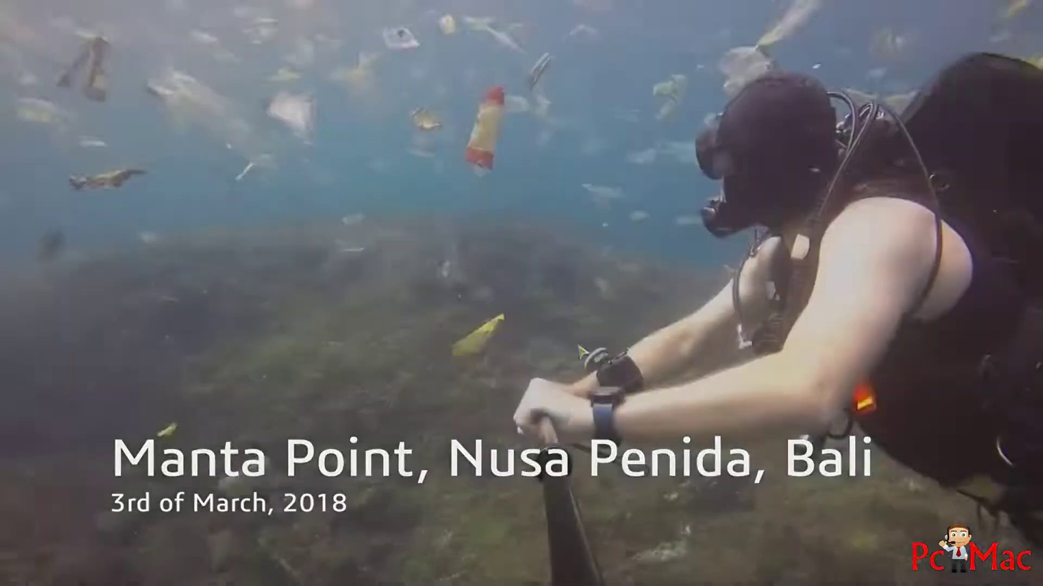
pyautogui.moveTo(373, 566)
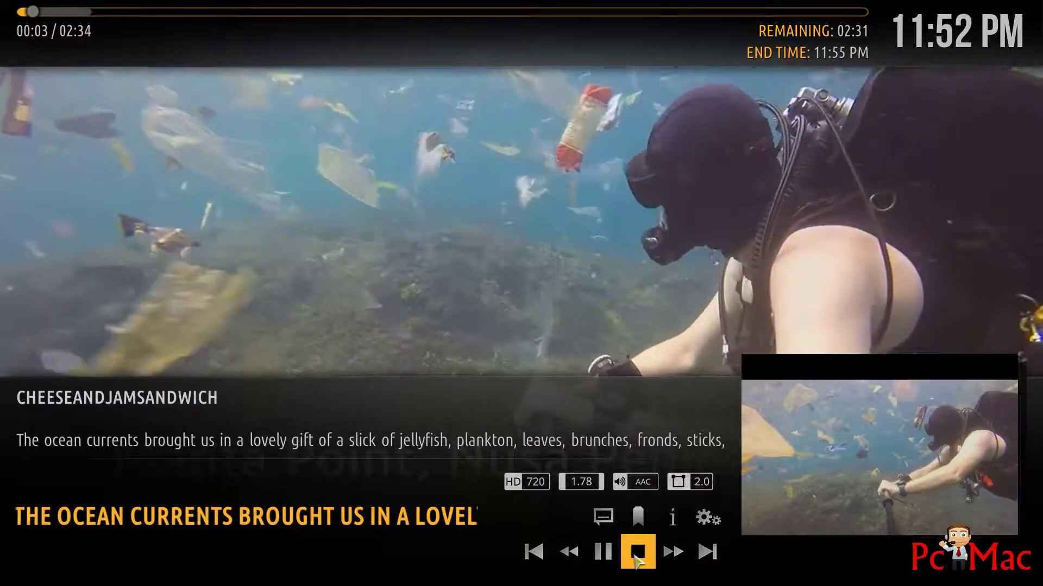
pyautogui.click(636, 554)
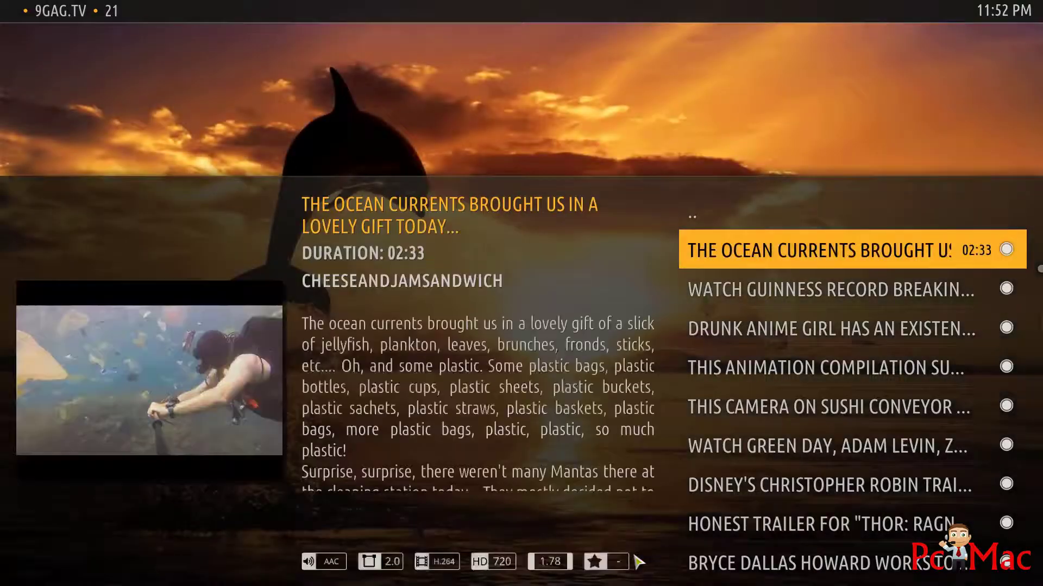
# Go from Settings to the official repository's Video add-ons category
pyautogui.press('Escape')
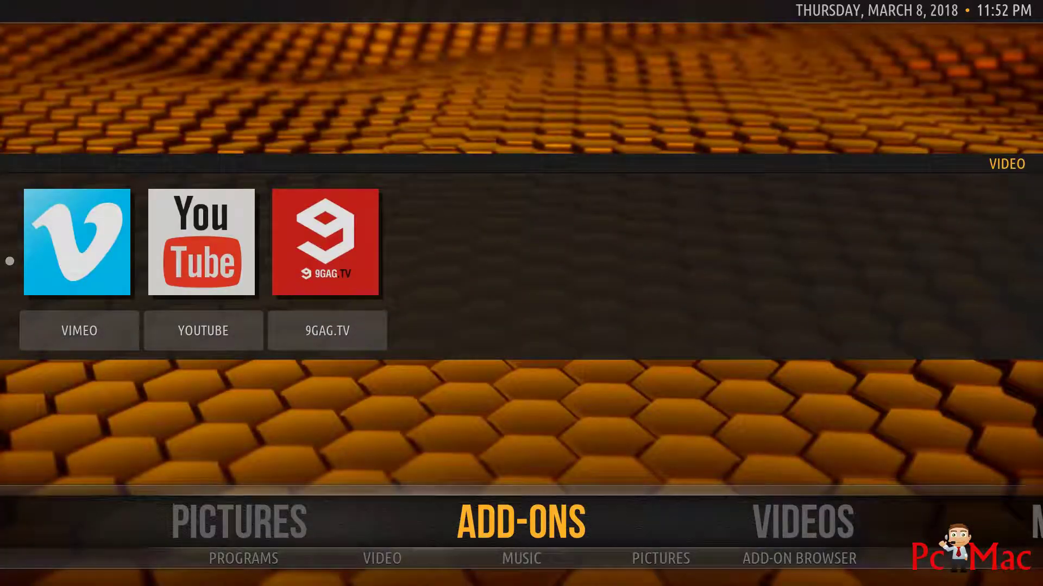
pyautogui.press('Left')
pyautogui.press('Left')
pyautogui.press('Left')
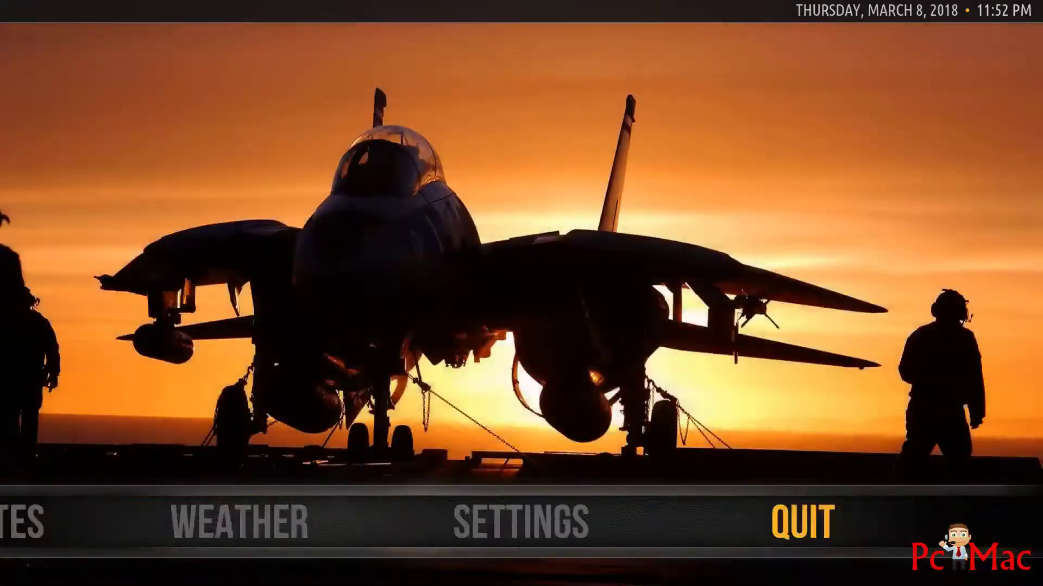
pyautogui.press('Return')
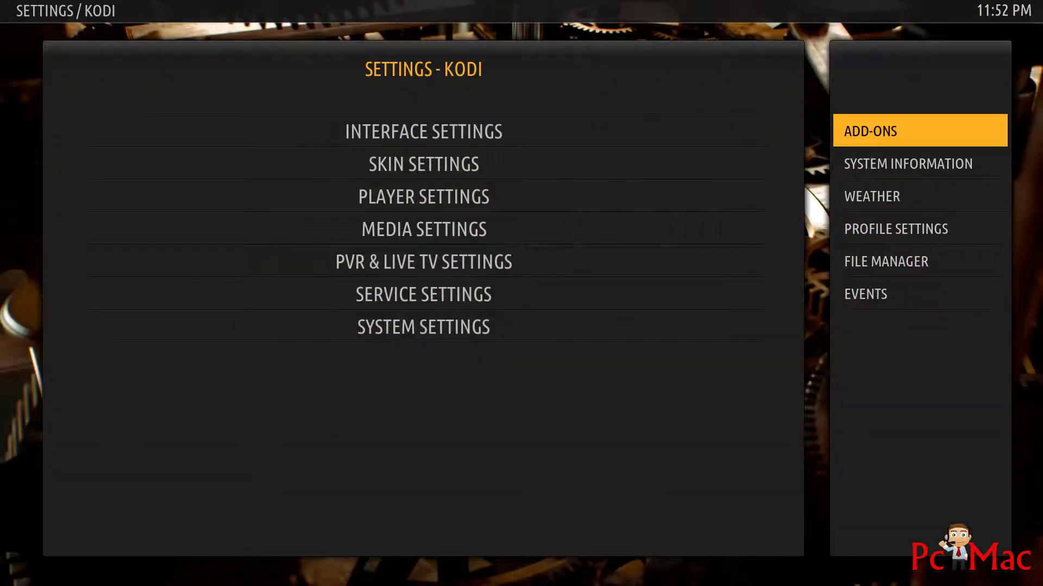
pyautogui.press('Return')
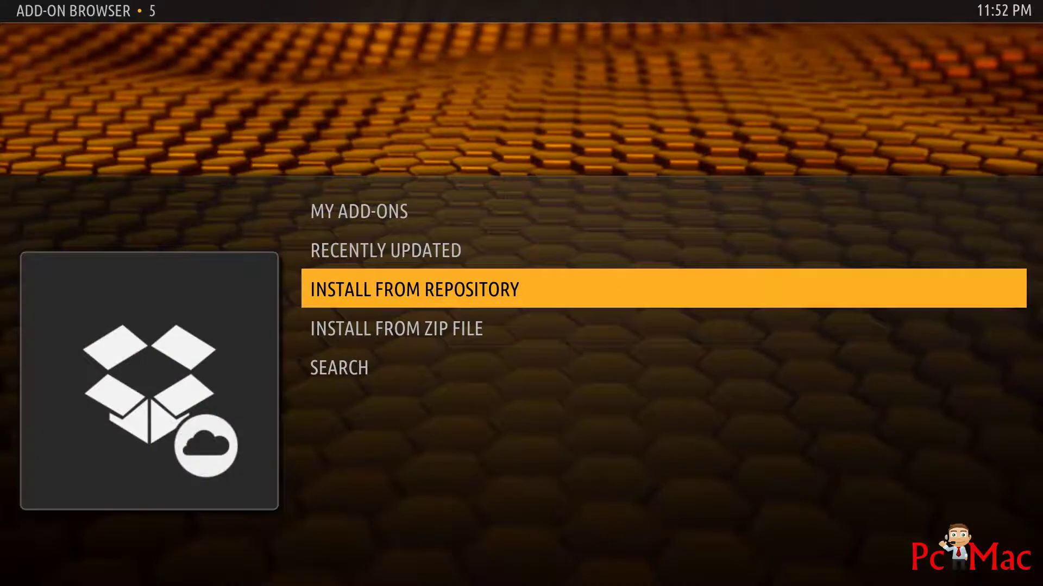
pyautogui.press('Return')
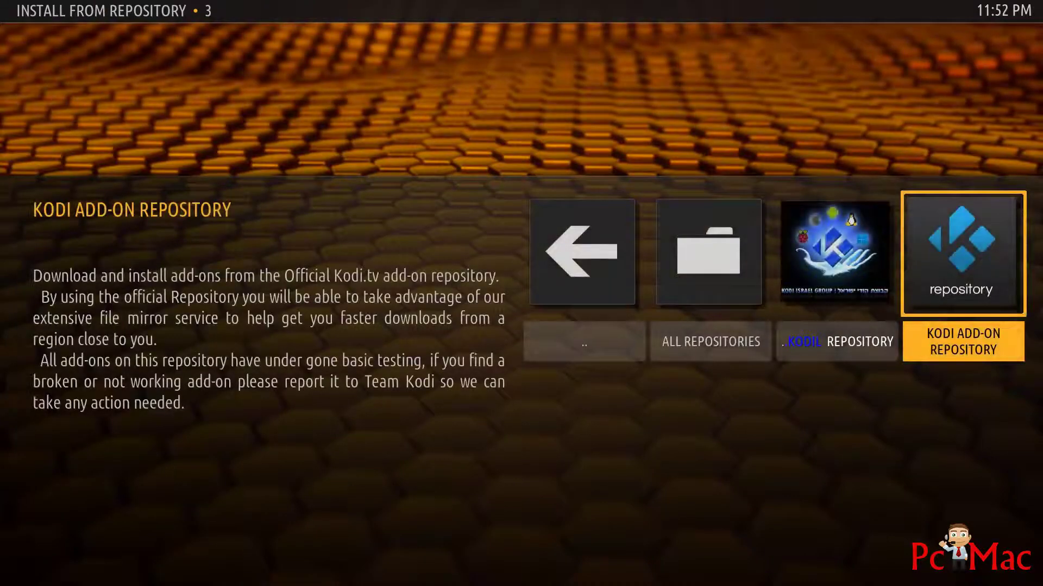
pyautogui.press('Return')
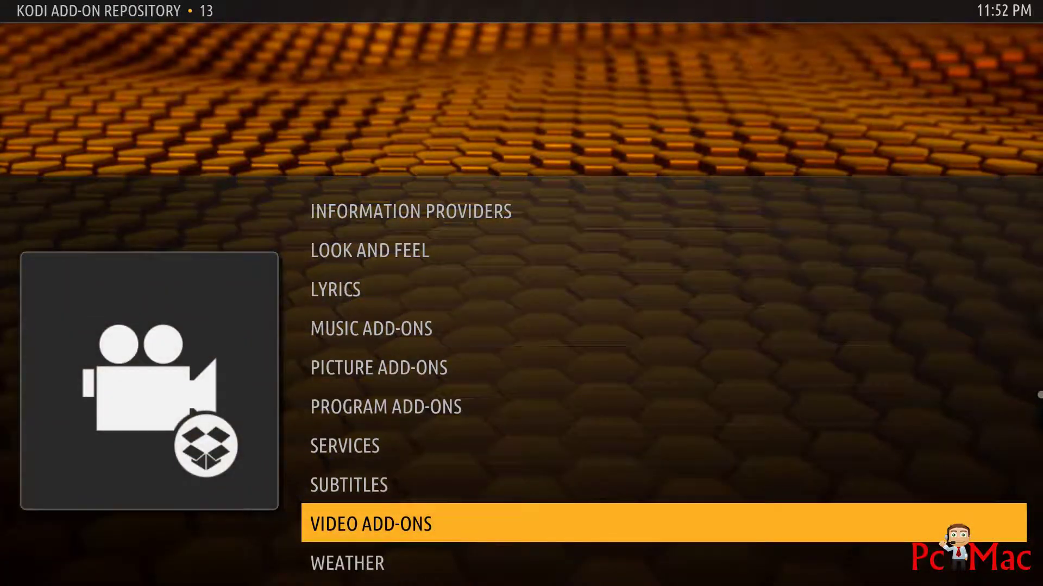
pyautogui.press('Return')
# Select CollegeHumor in the video add-ons list and install it
pyautogui.press('Down')
pyautogui.press('Down')
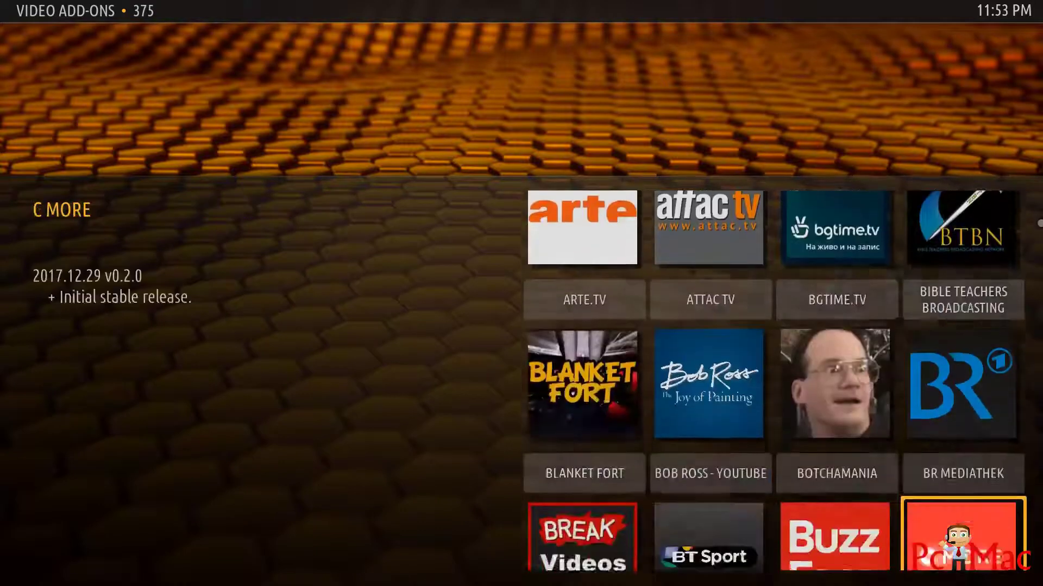
pyautogui.press('Down')
pyautogui.press('Down')
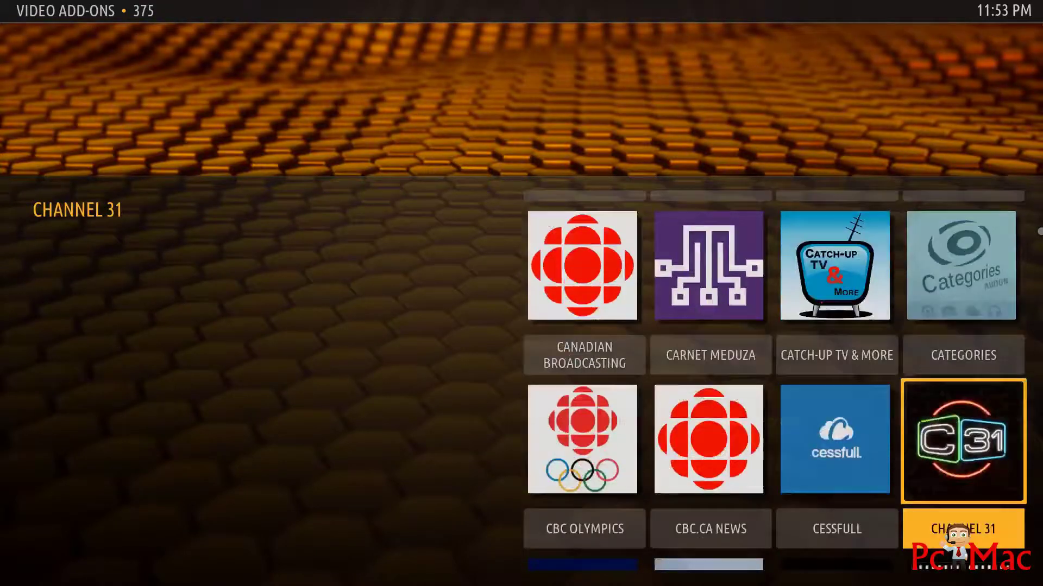
pyautogui.press('Down')
pyautogui.press('Down')
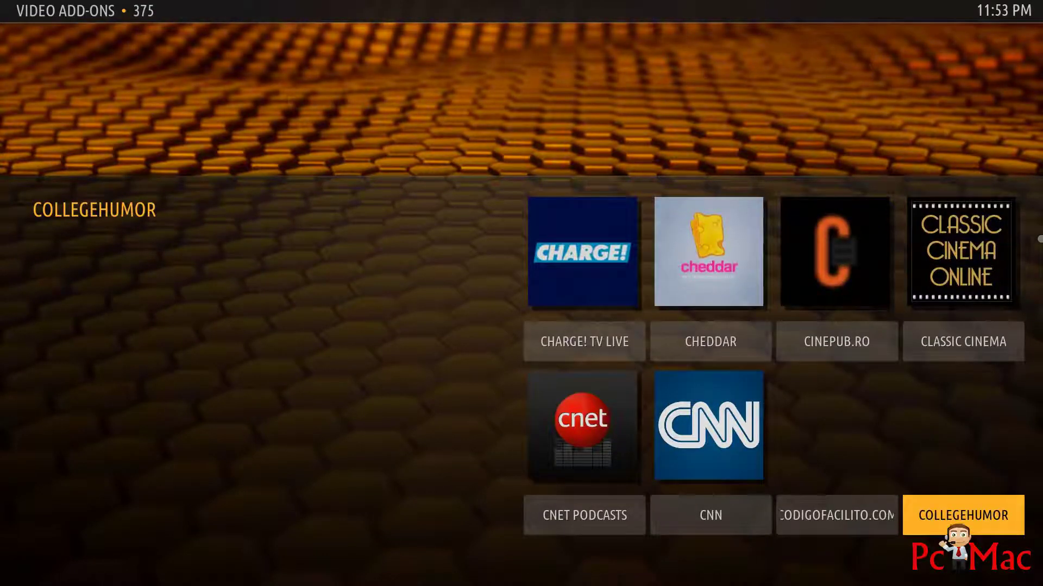
pyautogui.press('Down')
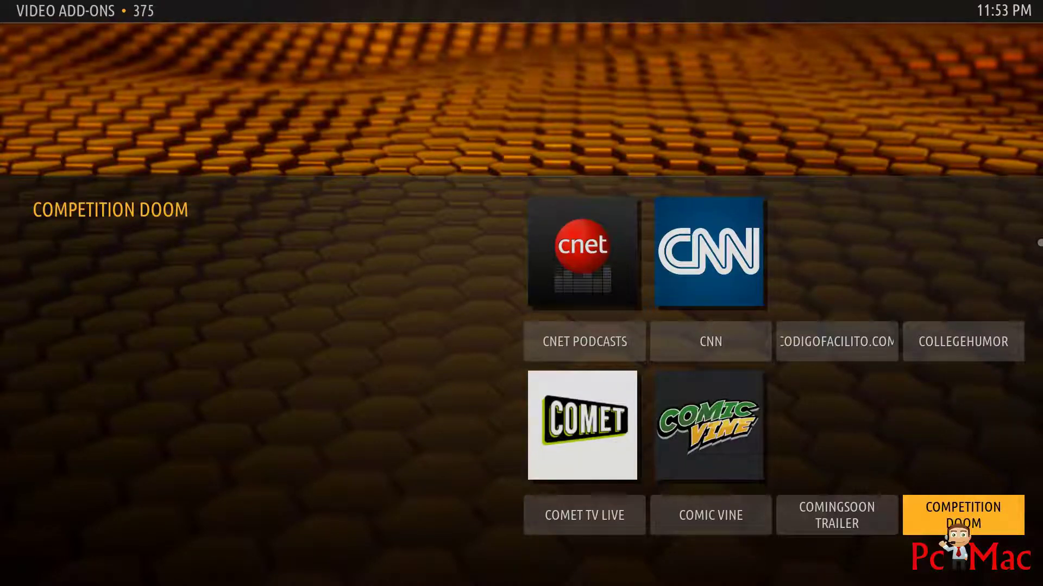
pyautogui.press('Up')
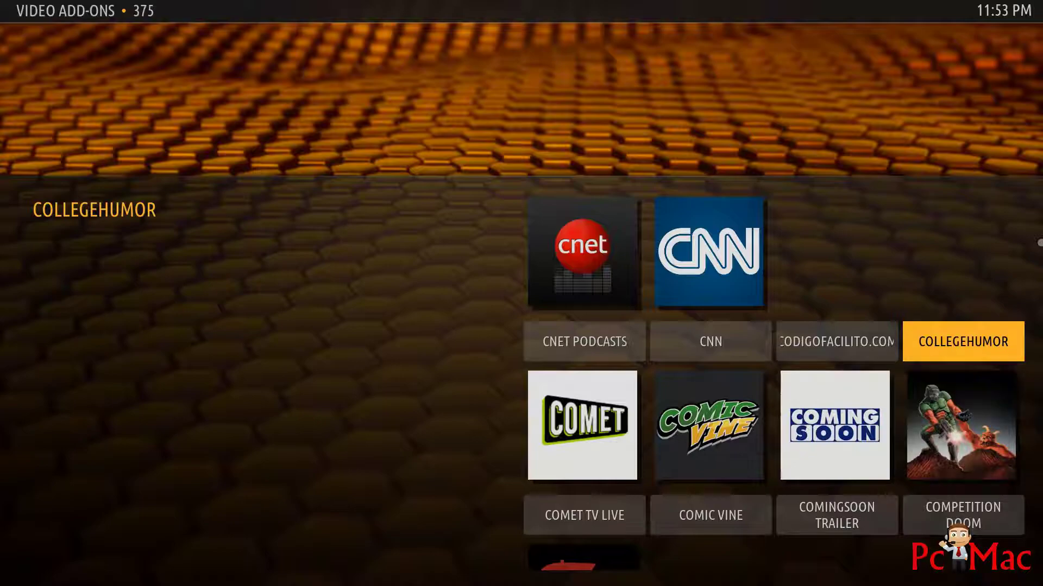
pyautogui.press('Return')
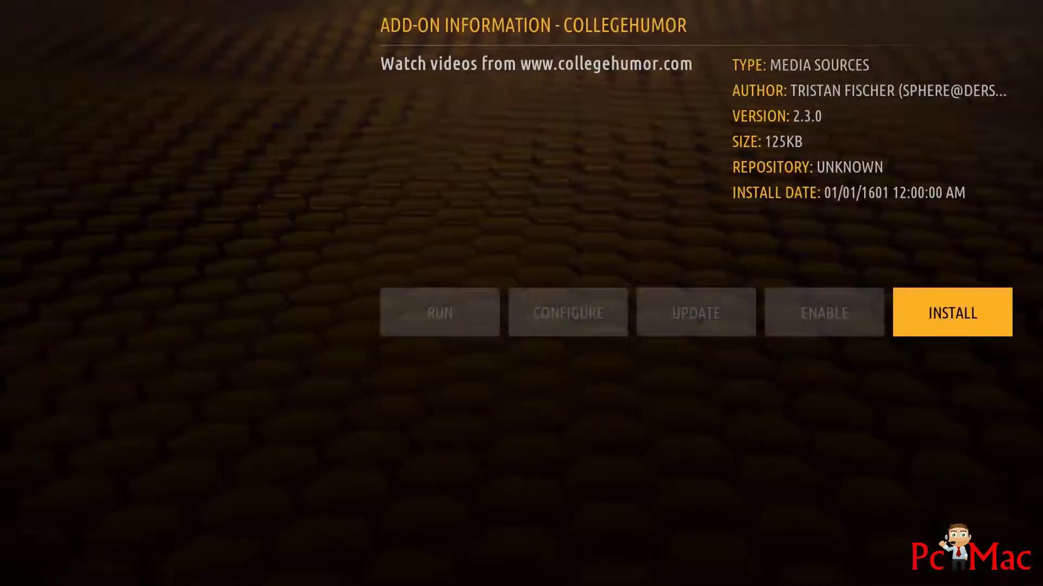
pyautogui.press('Return')
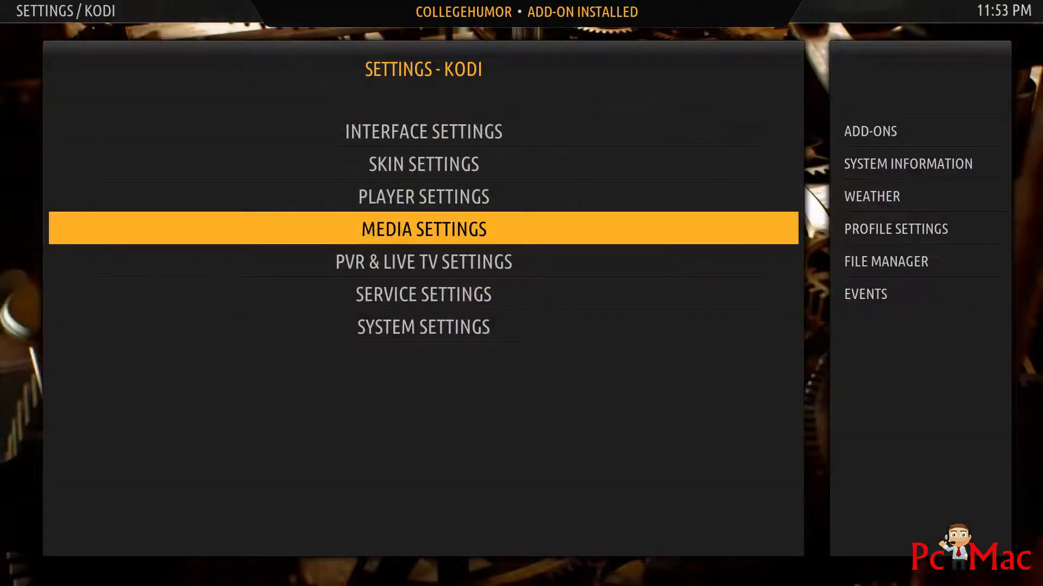
# Return to the home screen and launch CollegeHumor from the add-ons row
pyautogui.press('Escape')
pyautogui.press('Right')
pyautogui.press('Right')
pyautogui.press('Right')
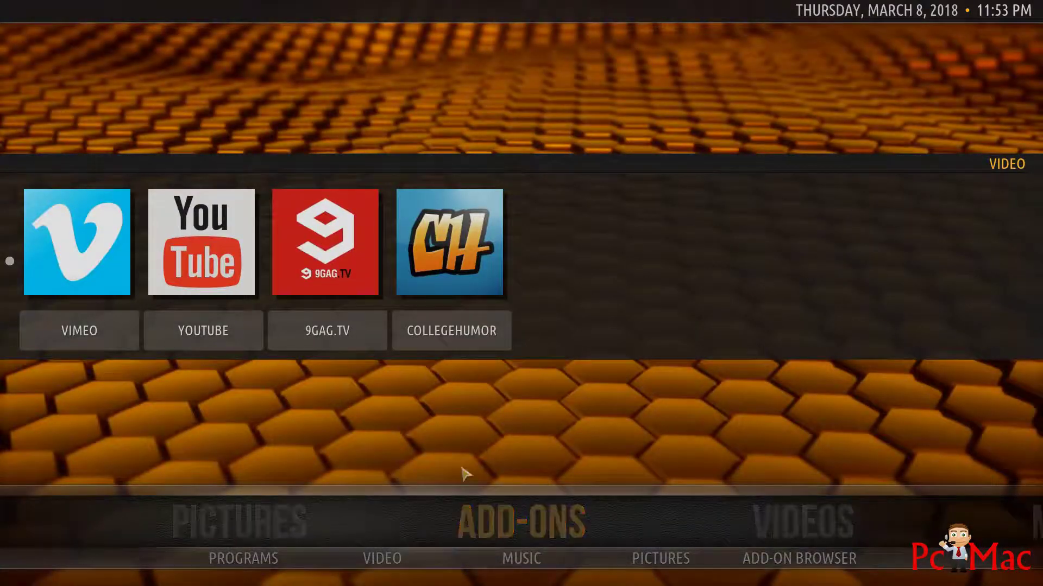
pyautogui.click(449, 301)
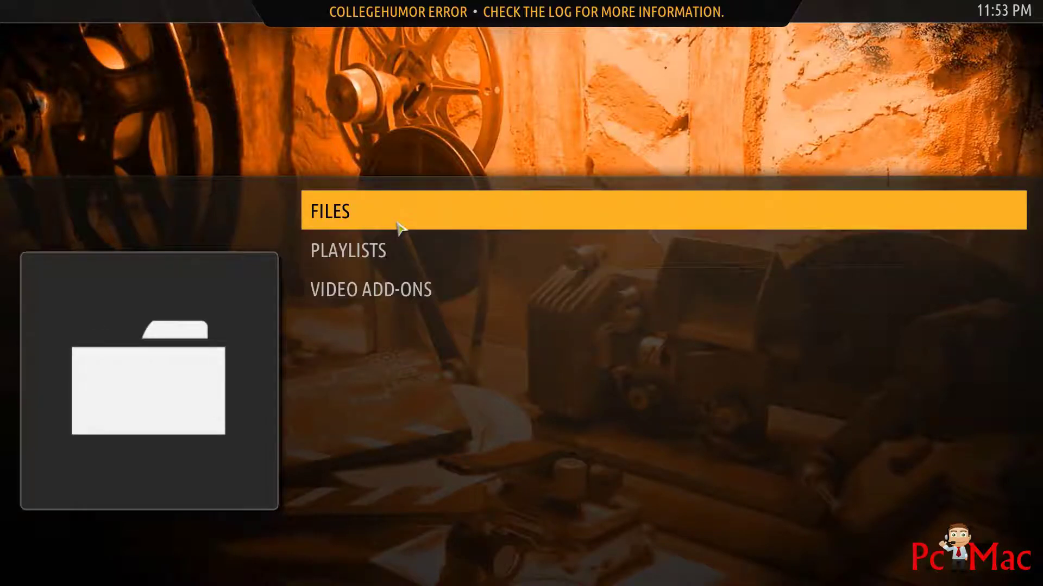
# Retry CollegeHumor from Videos > Video add-ons, then go back Home after the error
pyautogui.click(400, 228)
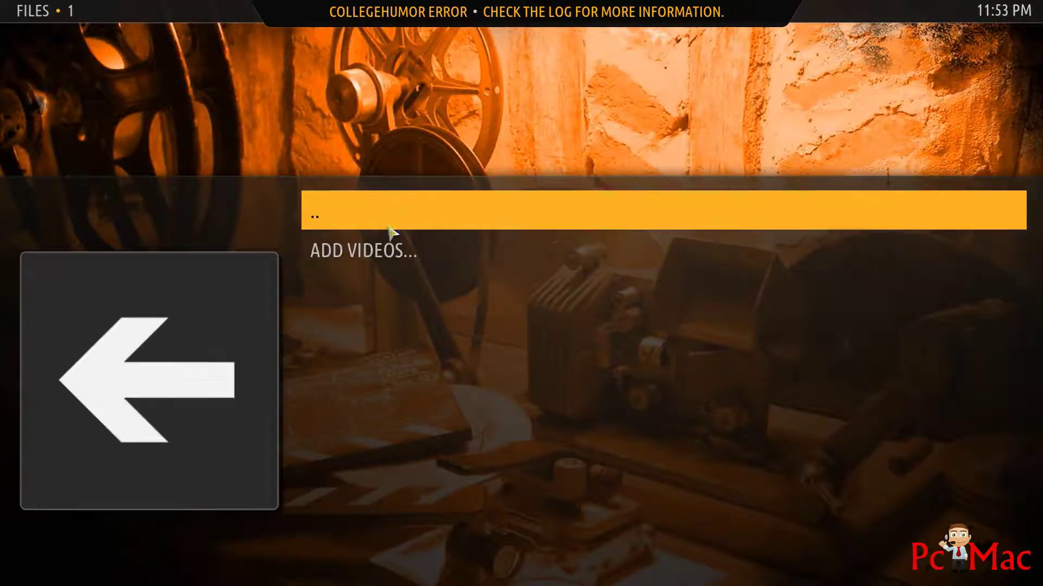
pyautogui.click(388, 229)
pyautogui.click(397, 284)
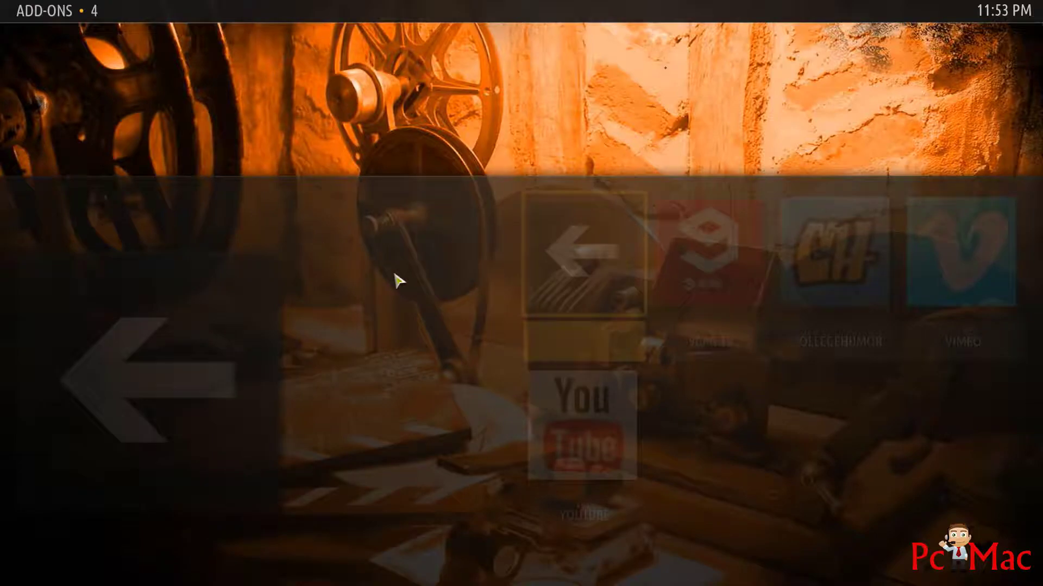
pyautogui.click(856, 309)
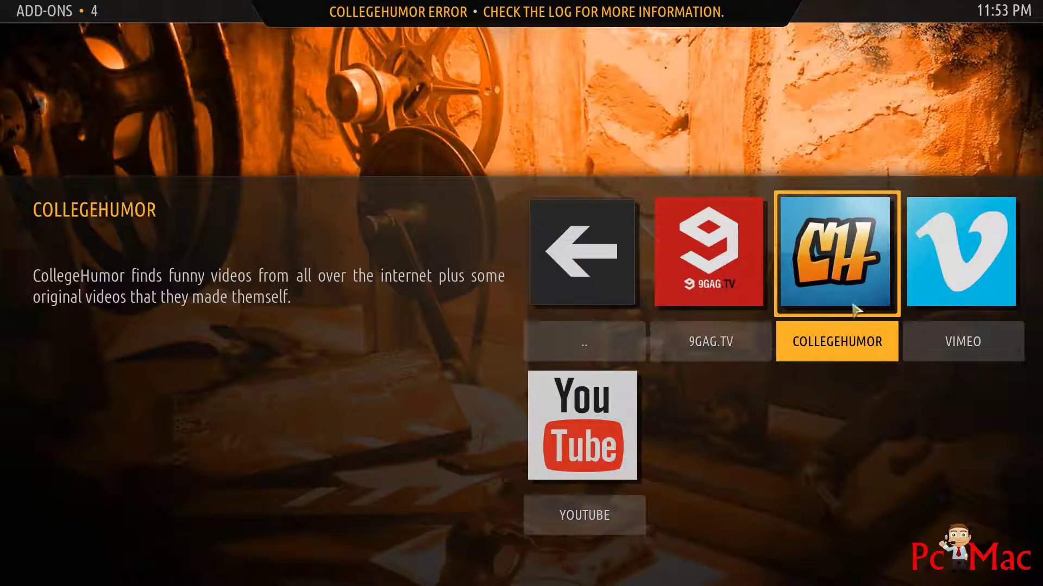
pyautogui.click(823, 303)
pyautogui.press('Escape')
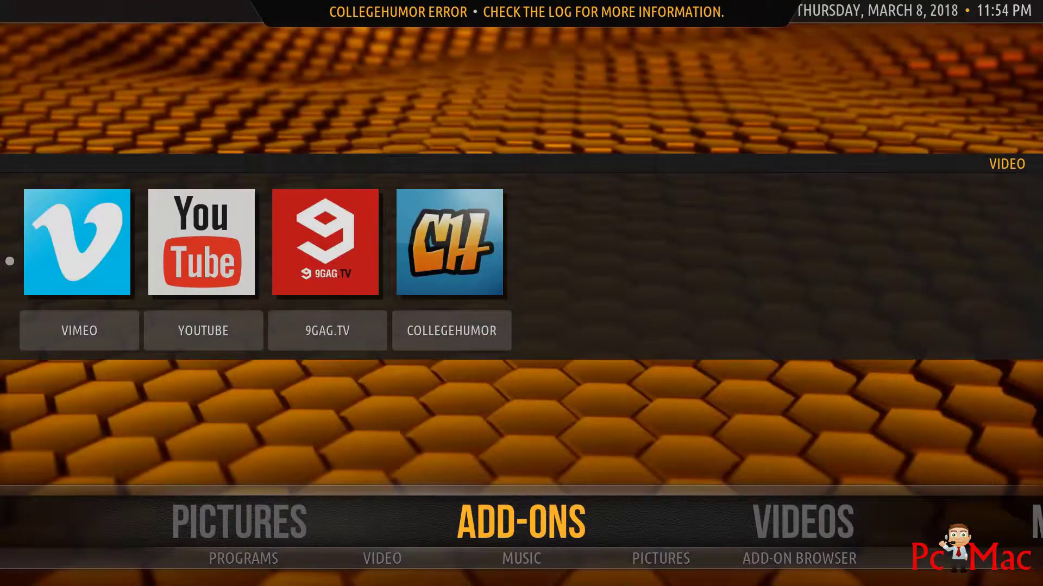
# Go back to Settings > Add-ons and reopen the repository's Video Add-ons list
pyautogui.press('Right')
pyautogui.press('Right')
pyautogui.press('Right')
pyautogui.press('Right')
pyautogui.press('Left')
pyautogui.press('Right')
pyautogui.press('Right')
pyautogui.press('Left')
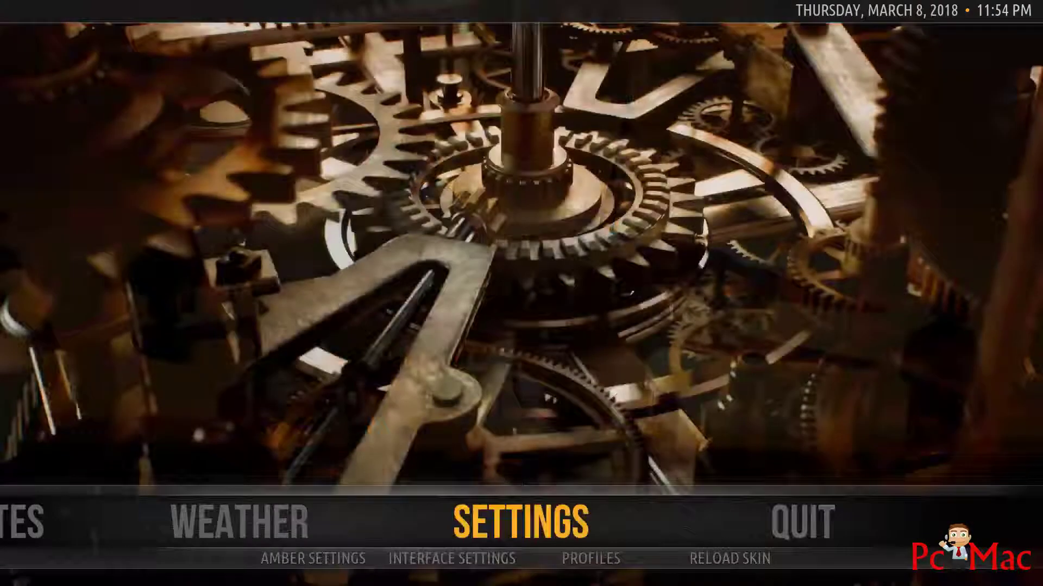
pyautogui.press('Return')
pyautogui.press('Right')
pyautogui.press('Up')
pyautogui.press('Down')
pyautogui.press('Return')
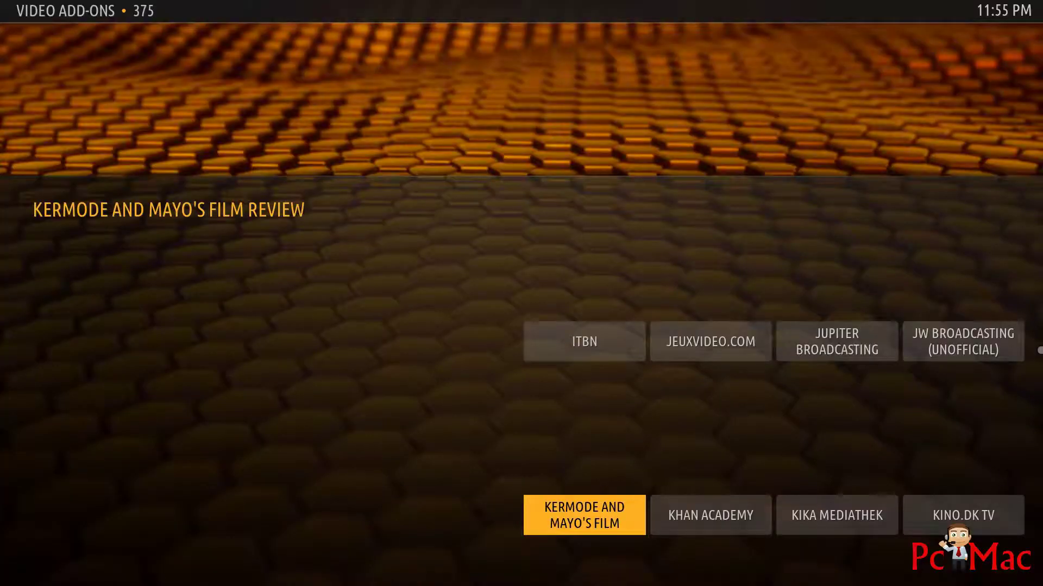
# Scroll down the 375-entry list to L add-ons like LateleLibre.fr, LiveLeak and LiveStream
pyautogui.press('Down')
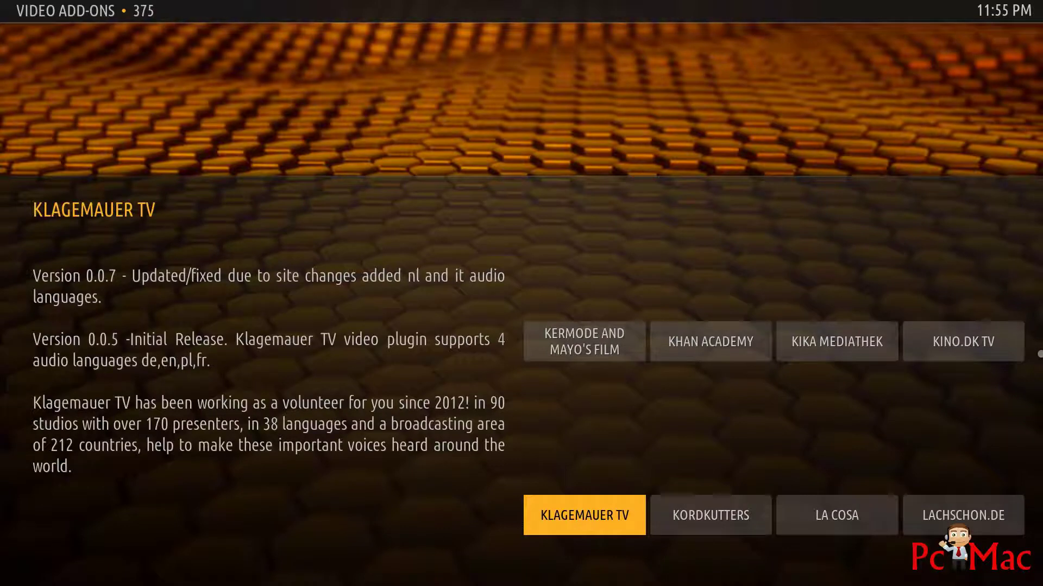
pyautogui.press('Down')
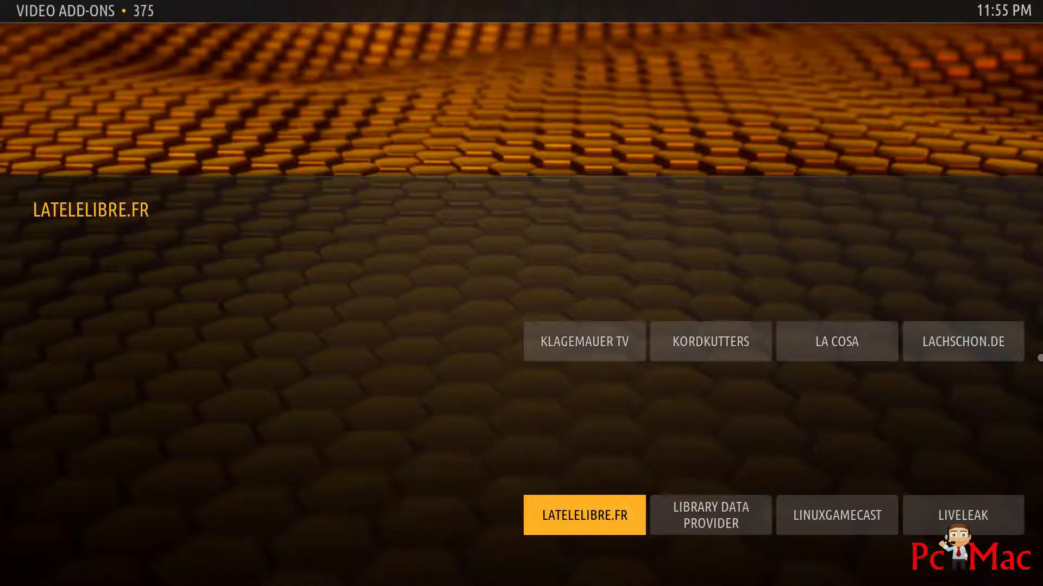
pyautogui.press('Down')
pyautogui.press('Down')
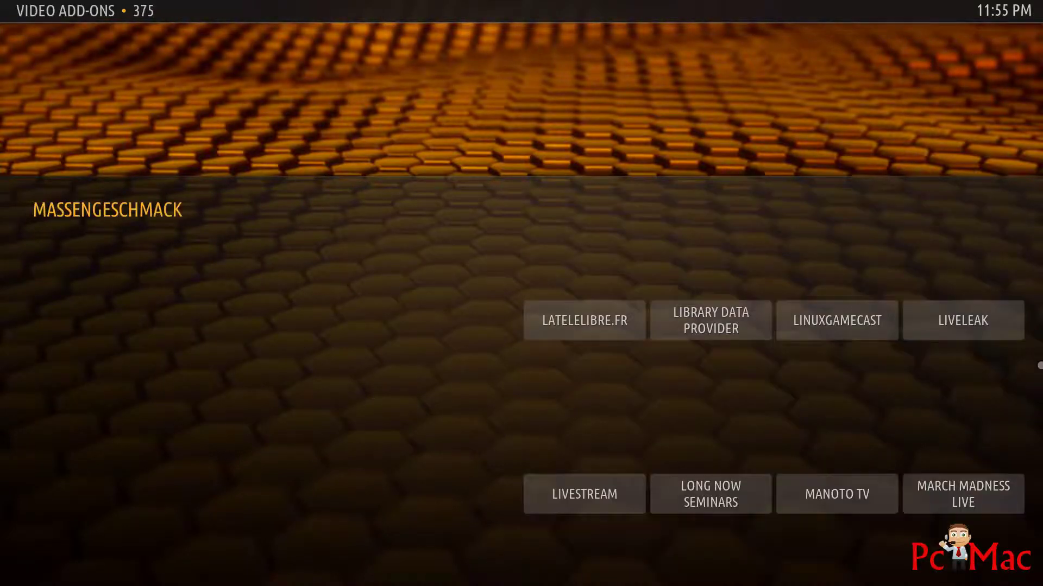